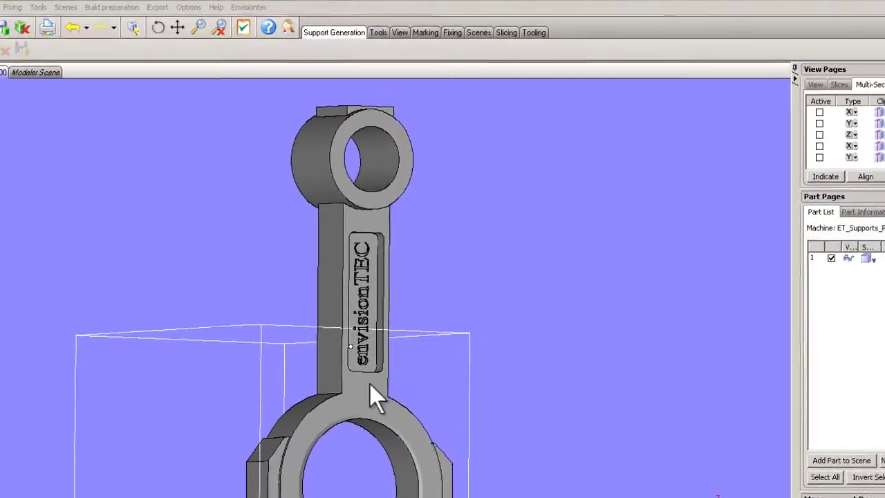
# Step: Generate supports for the connecting rod, continuing past the 'Part is bigger than the platform' warning
pyautogui.moveTo(373, 398); pyautogui.dragTo(385, 376, button='right')
pyautogui.moveTo(361, 297); pyautogui.dragTo(320, 294, button='right')
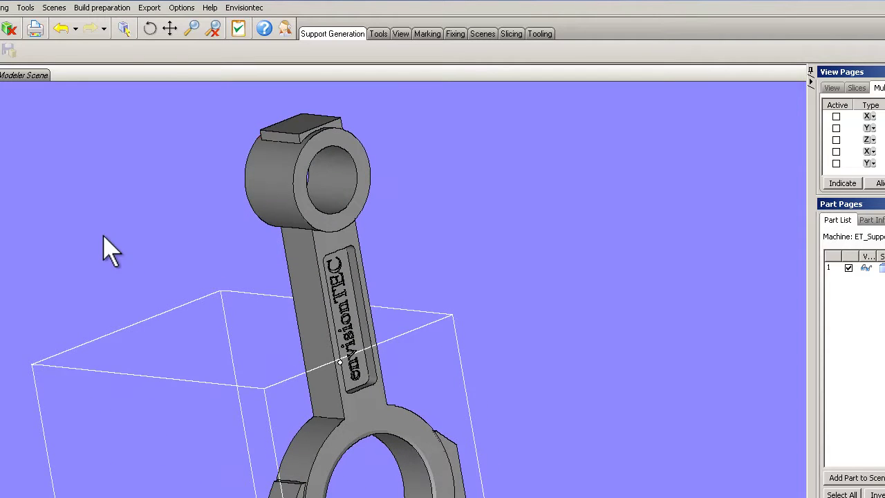
pyautogui.click(97, 8)
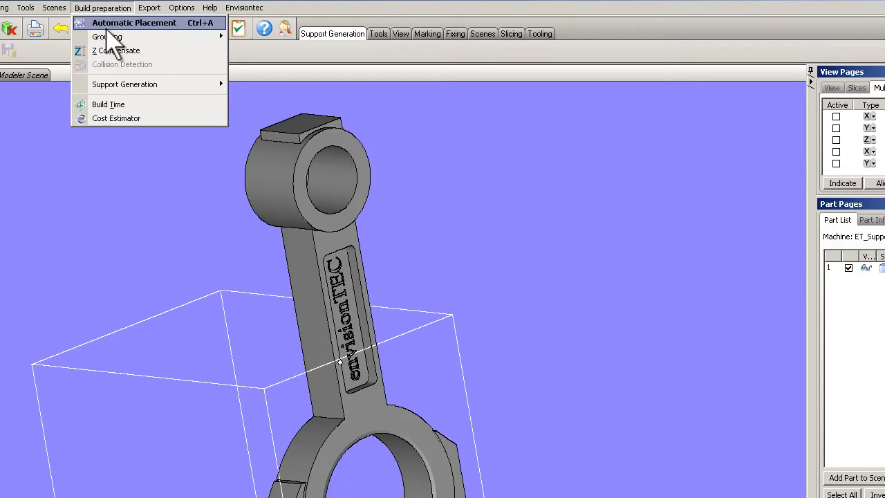
pyautogui.moveTo(114, 86)
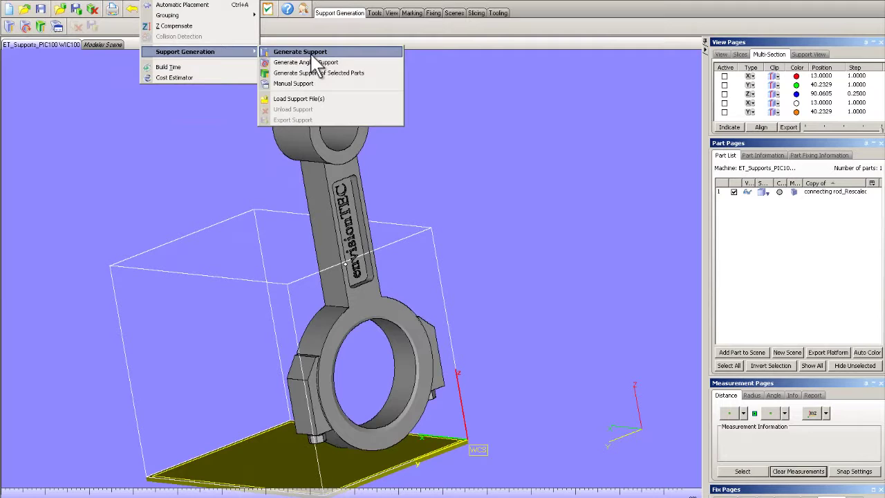
pyautogui.click(320, 88)
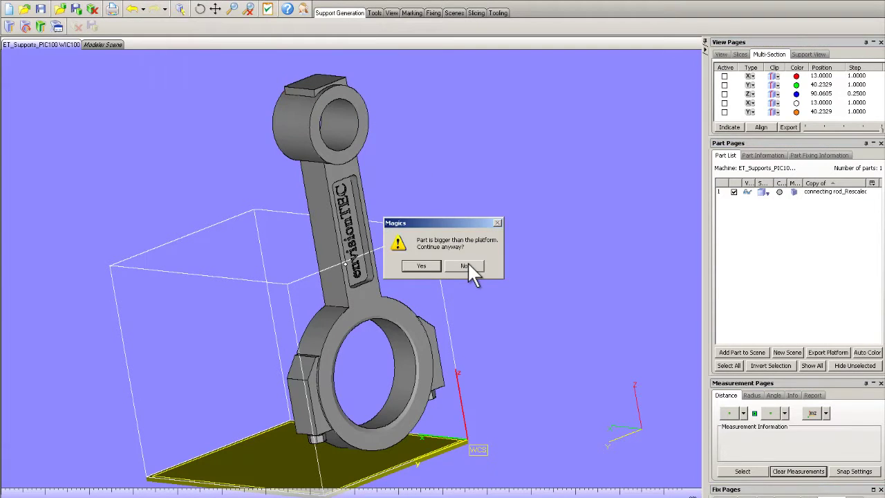
pyautogui.click(467, 263)
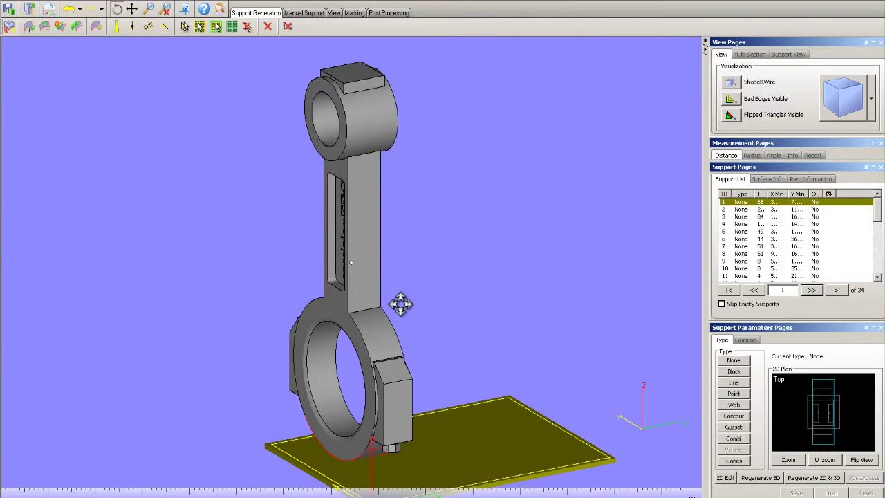
pyautogui.moveTo(382, 325); pyautogui.dragTo(345, 255, button='right')
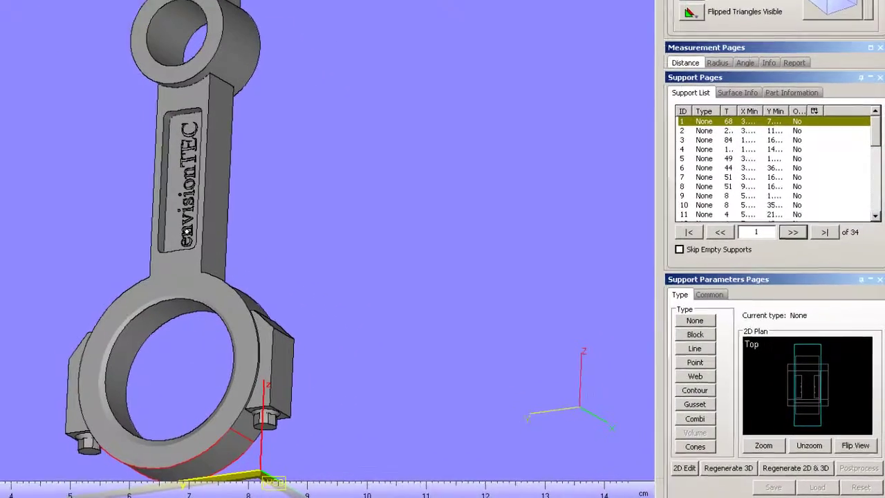
pyautogui.moveTo(83, 318); pyautogui.dragTo(191, 419, button='right')
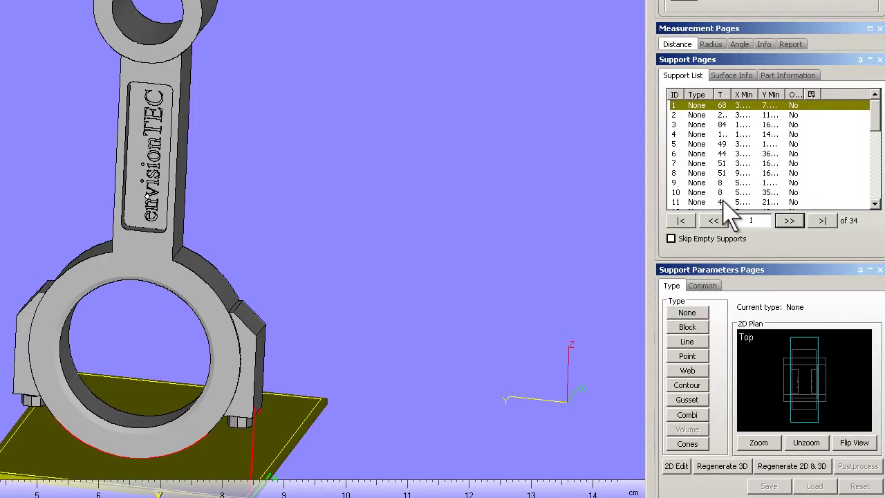
pyautogui.moveTo(142, 204); pyautogui.dragTo(152, 63, button='right')
pyautogui.moveTo(161, 247); pyautogui.dragTo(177, 97, button='right')
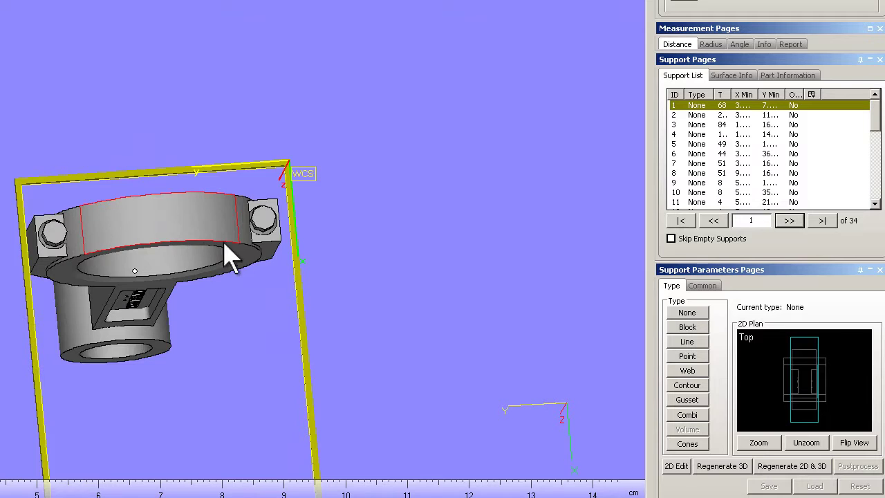
pyautogui.moveTo(162, 221); pyautogui.dragTo(221, 363, button='right')
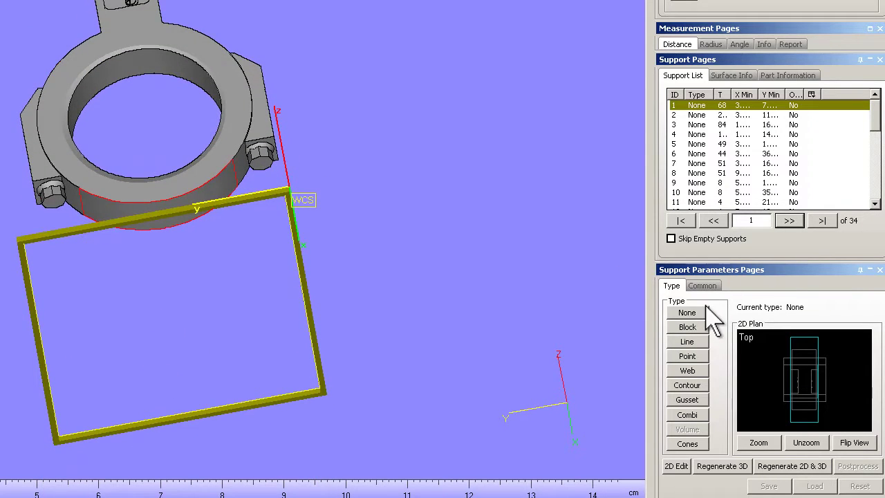
pyautogui.click(698, 329)
pyautogui.moveTo(197, 230); pyautogui.dragTo(166, 132, button='right')
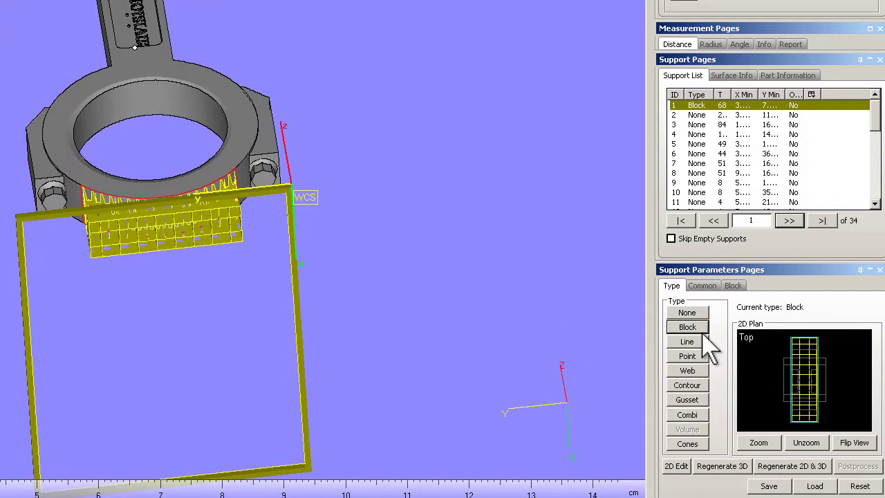
pyautogui.click(691, 313)
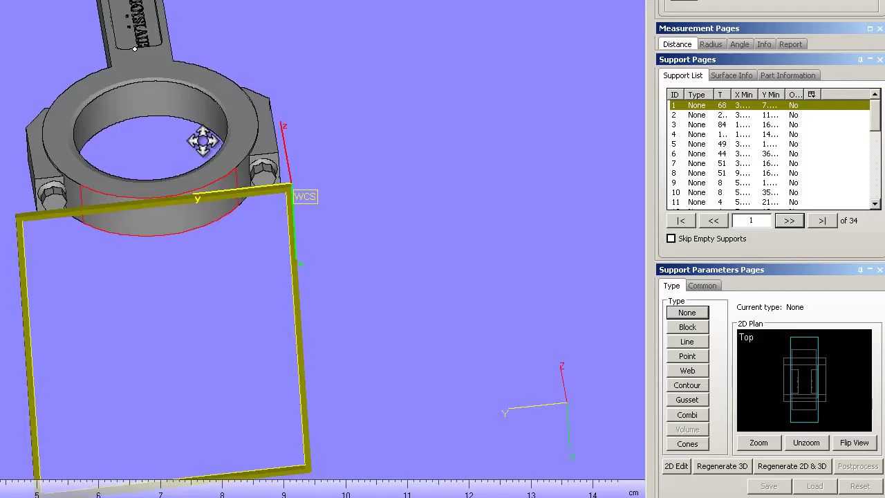
pyautogui.moveTo(201, 141); pyautogui.dragTo(198, 67, button='right')
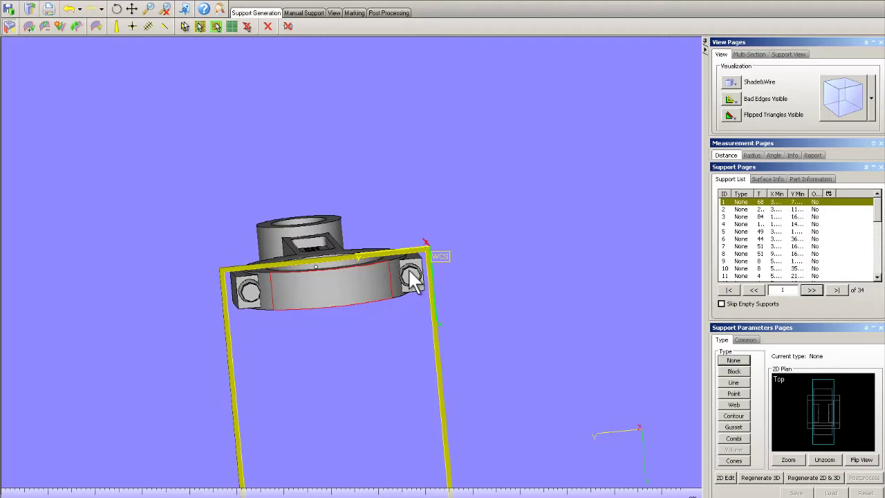
pyautogui.moveTo(339, 249)
pyautogui.mouseDown(button='right')
pyautogui.moveTo(339, 297)
pyautogui.moveTo(351, 290)
pyautogui.moveTo(339, 237)
pyautogui.mouseUp(button='right')
pyautogui.moveTo(413, 281); pyautogui.dragTo(278, 94, button='right')
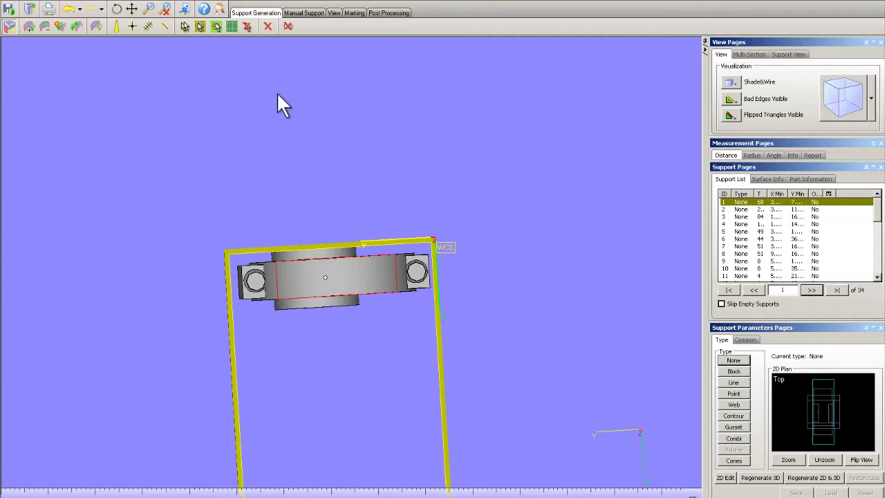
# Step: Make the right bolt head's end face a new support surface with a Block support
pyautogui.click(353, 12)
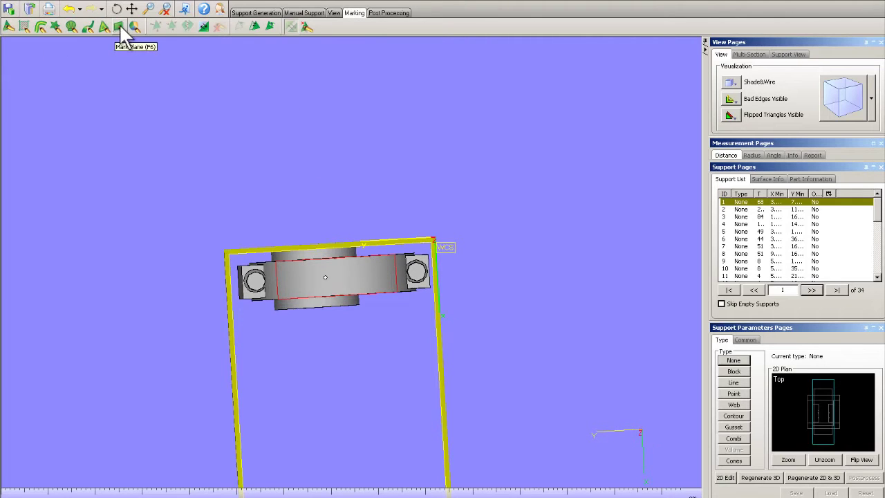
pyautogui.click(417, 272)
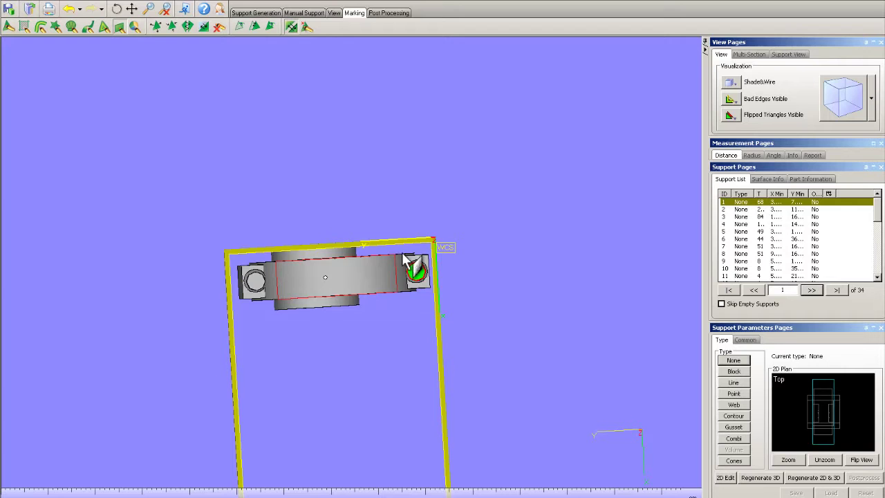
pyautogui.moveTo(322, 263); pyautogui.dragTo(344, 278, button='right')
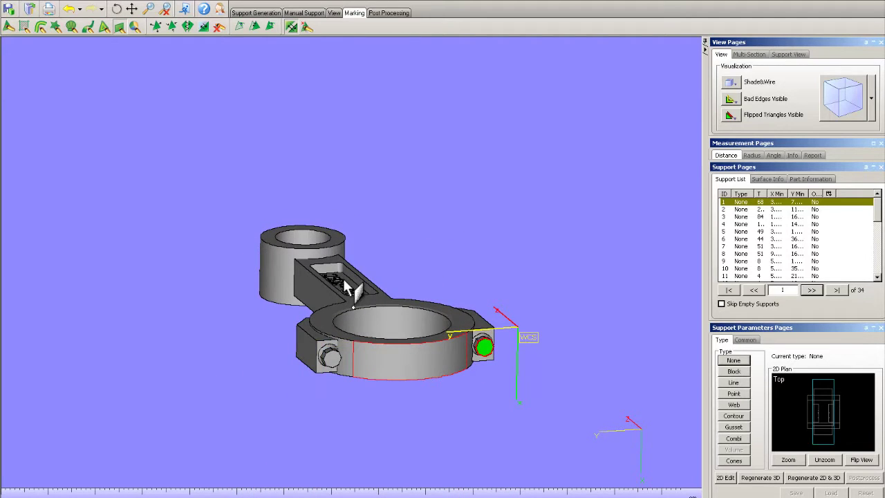
pyautogui.press('Home')
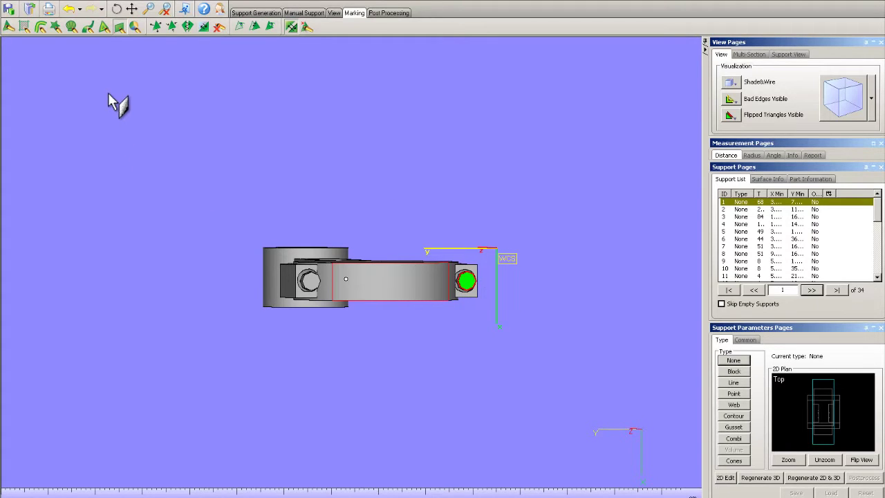
pyautogui.click(58, 2)
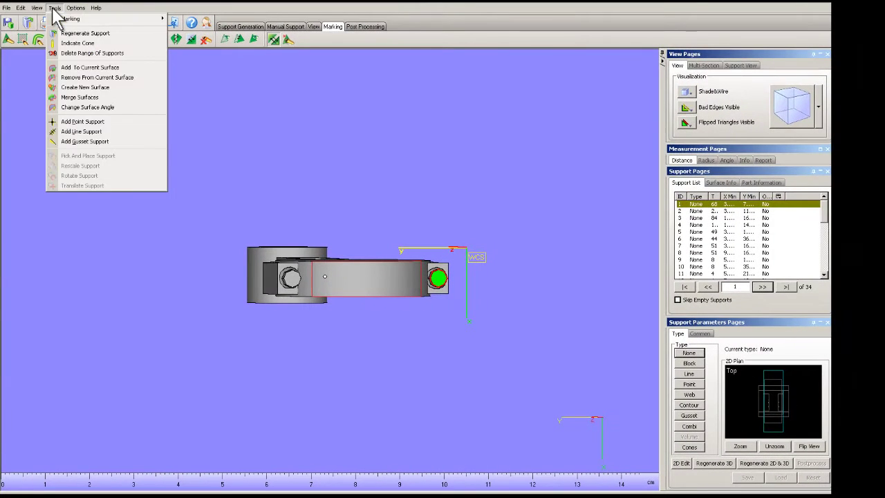
pyautogui.click(88, 88)
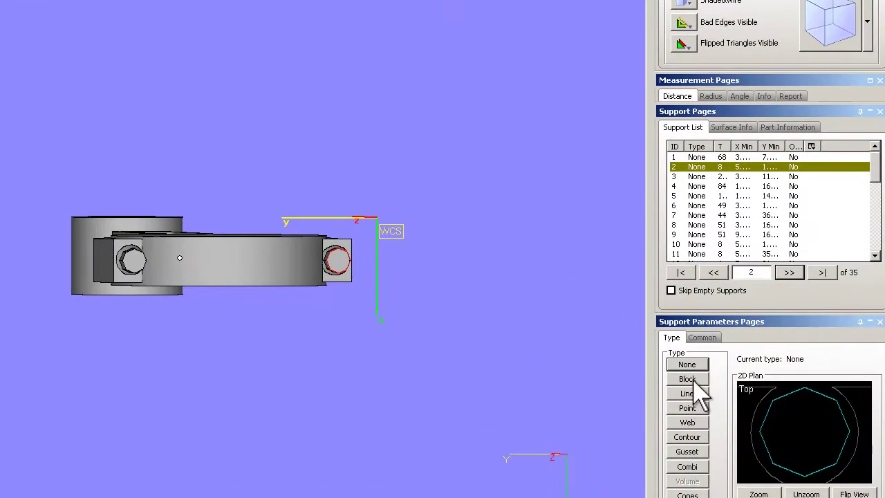
pyautogui.click(687, 379)
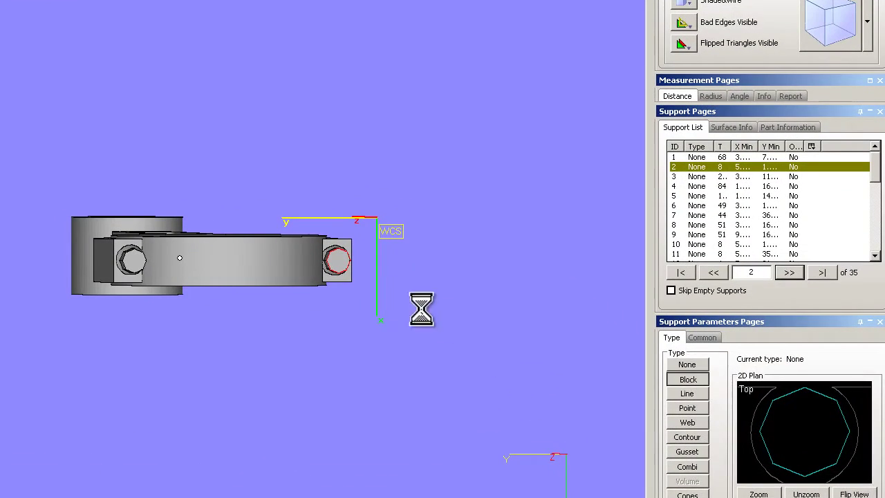
# Step: Mark the left bolt head's surface for supporting
pyautogui.moveTo(253, 253); pyautogui.dragTo(247, 401, button='right')
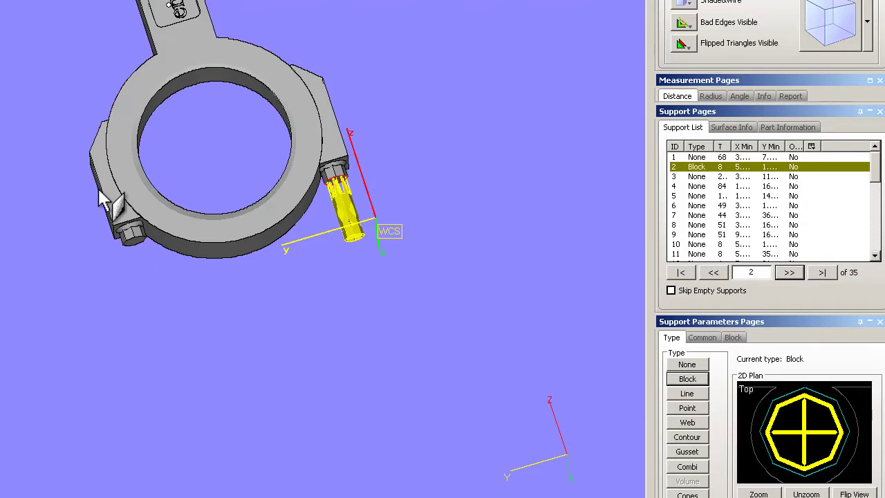
pyautogui.moveTo(208, 190); pyautogui.dragTo(191, 297, button='right')
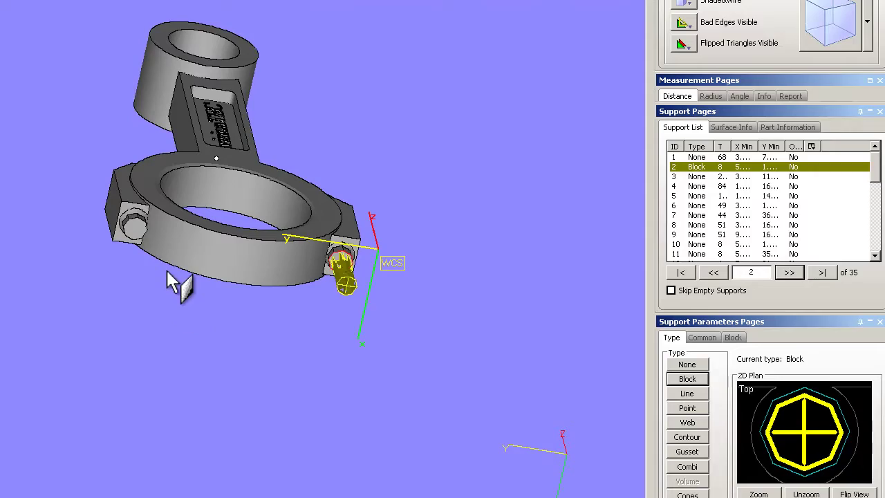
pyautogui.click(136, 229)
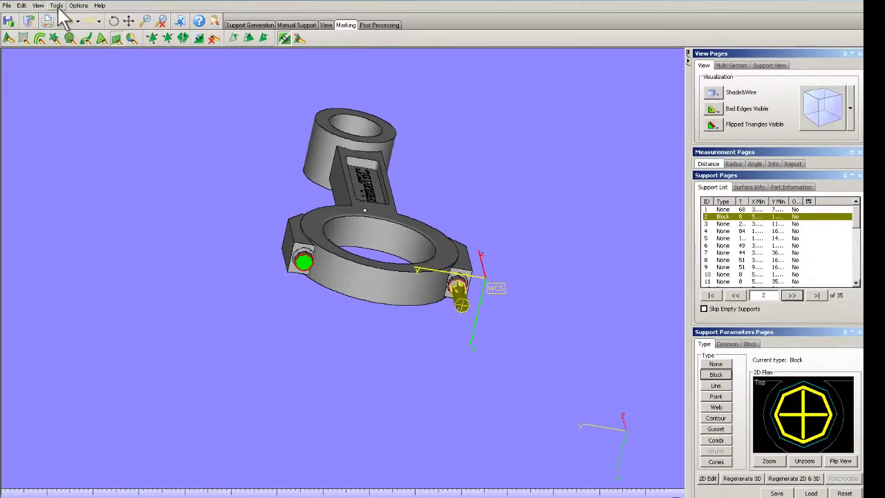
# Step: Turn the left bolt head into support surface 3 with a Block support, then mark a ring-underside patch
pyautogui.click(57, 3)
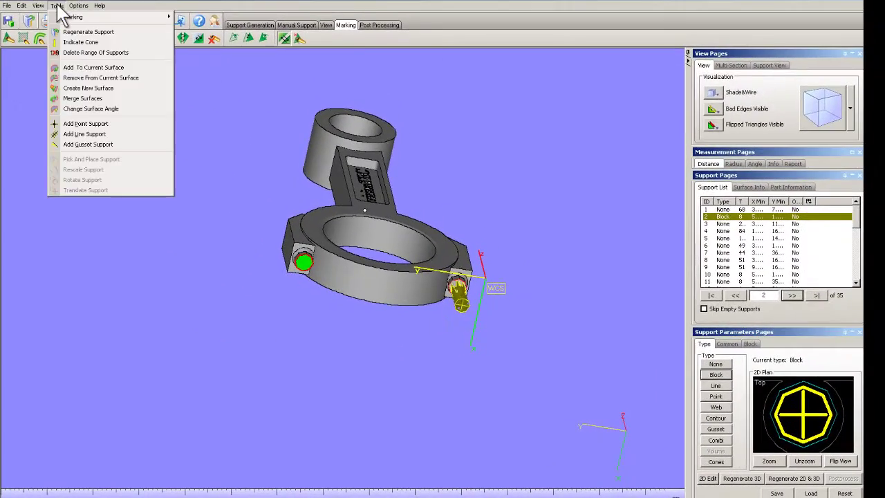
pyautogui.click(83, 88)
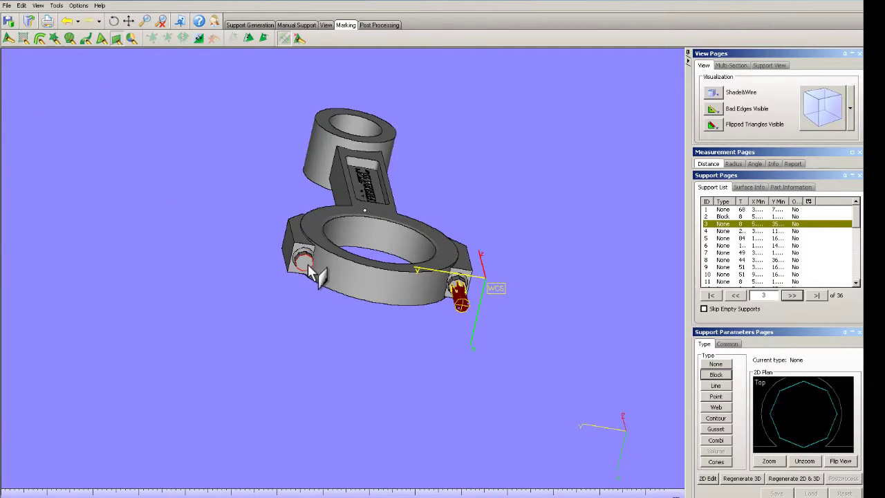
pyautogui.click(716, 375)
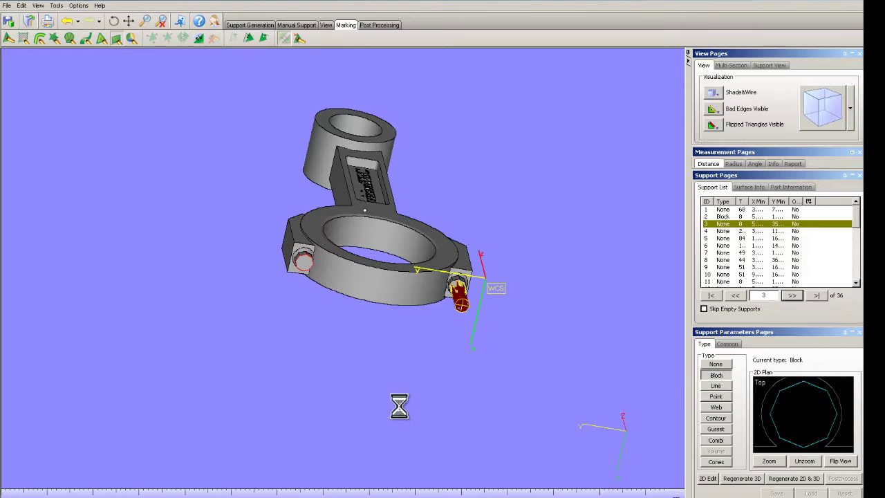
pyautogui.moveTo(332, 253)
pyautogui.mouseDown(button='right')
pyautogui.moveTo(328, 308)
pyautogui.moveTo(325, 263)
pyautogui.moveTo(339, 248)
pyautogui.mouseUp(button='right')
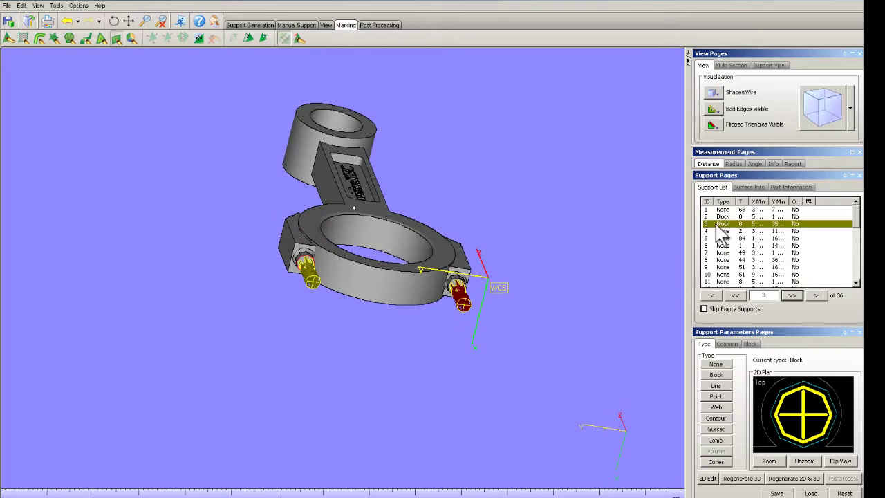
pyautogui.click(387, 289)
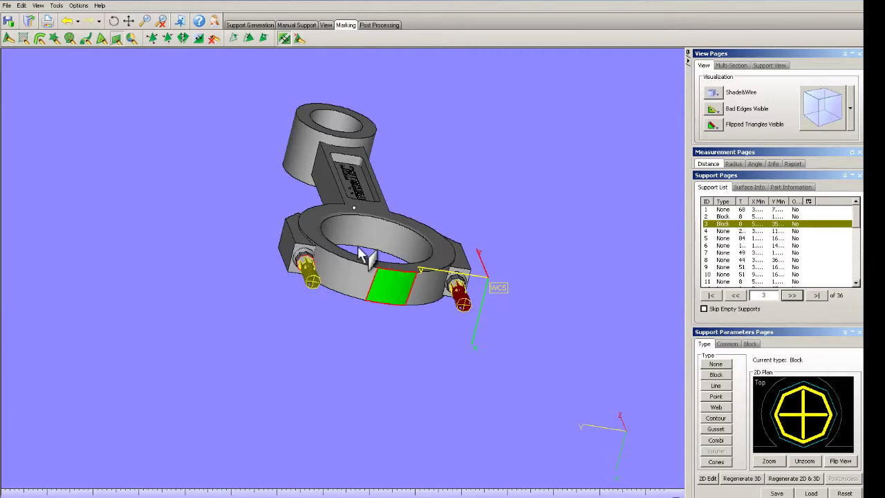
# Step: Turn the marked ring-underside patch into support surface 4 with a Block support
pyautogui.click(56, 5)
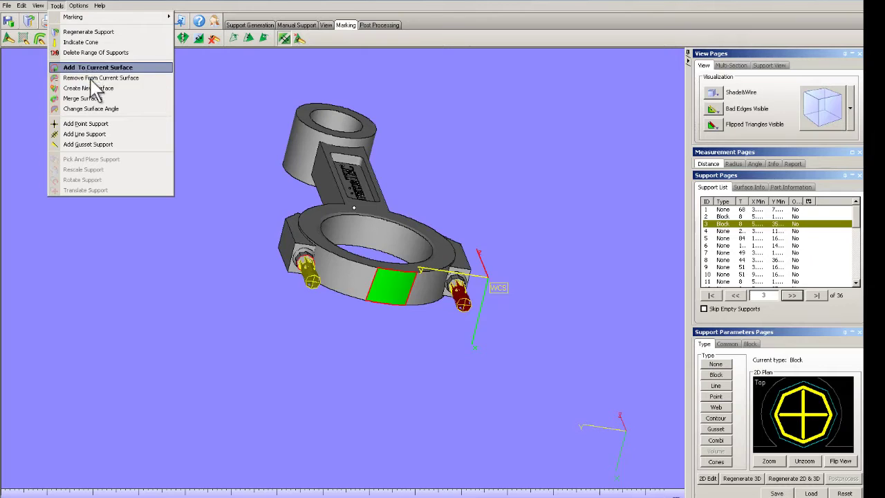
pyautogui.click(95, 88)
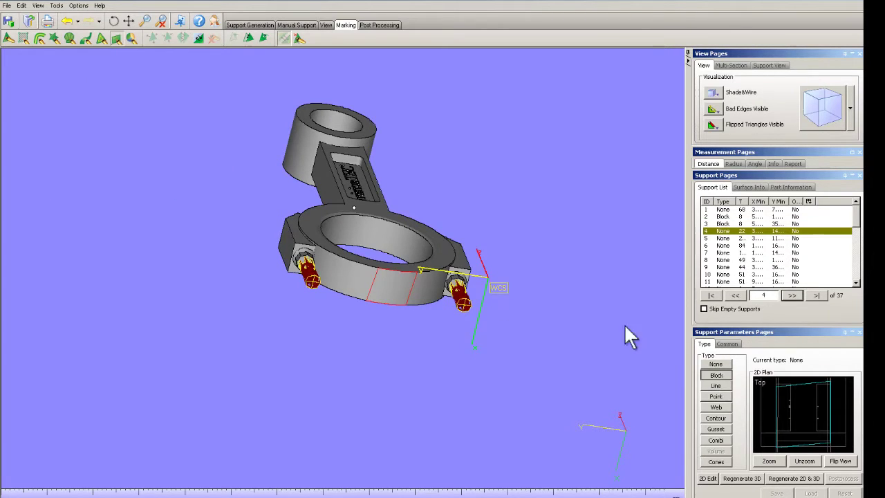
pyautogui.click(716, 375)
# Step: Add the neighbouring left and right underside surfaces to surface 4 (58 triangles), then unmark all
pyautogui.moveTo(367, 208); pyautogui.dragTo(335, 206, button='right')
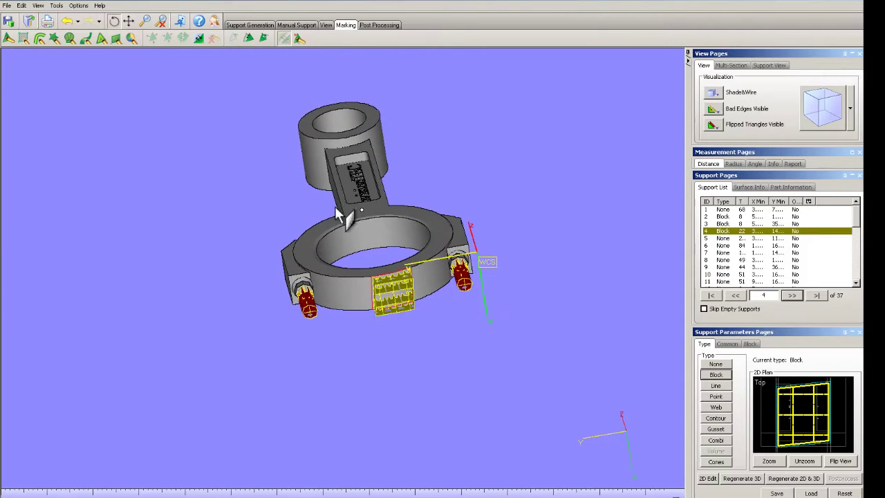
pyautogui.click(366, 305)
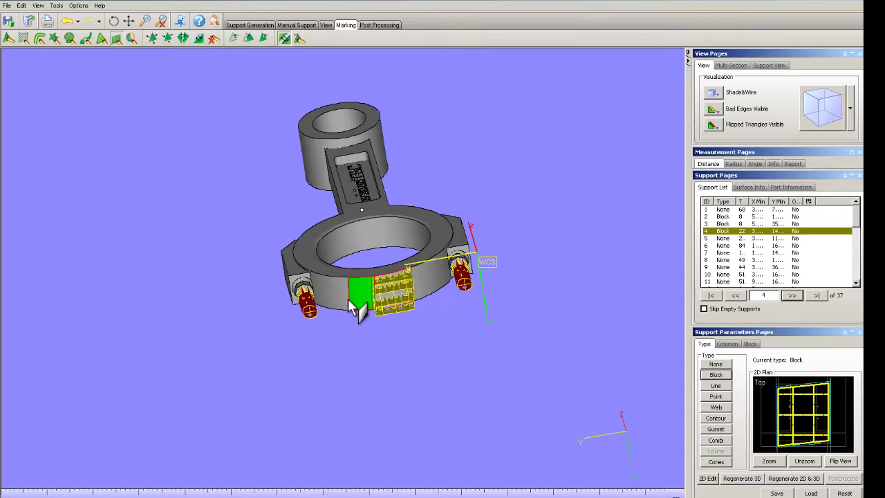
pyautogui.click(434, 289)
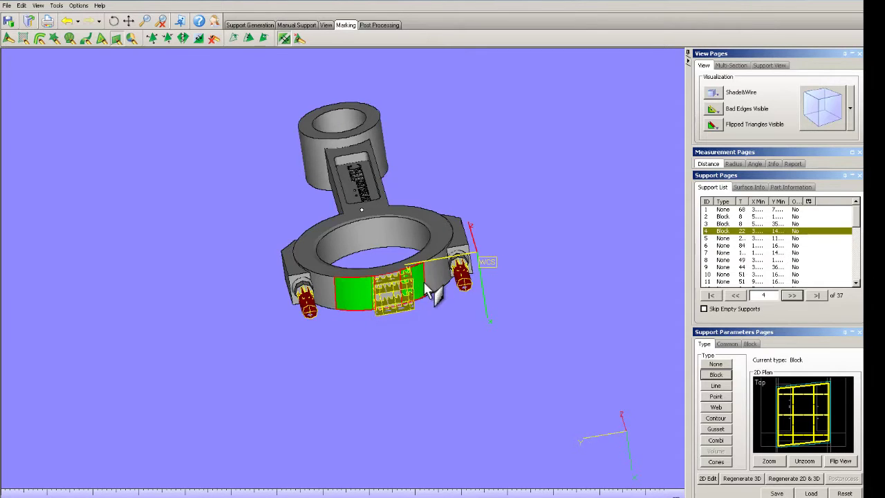
pyautogui.click(57, 6)
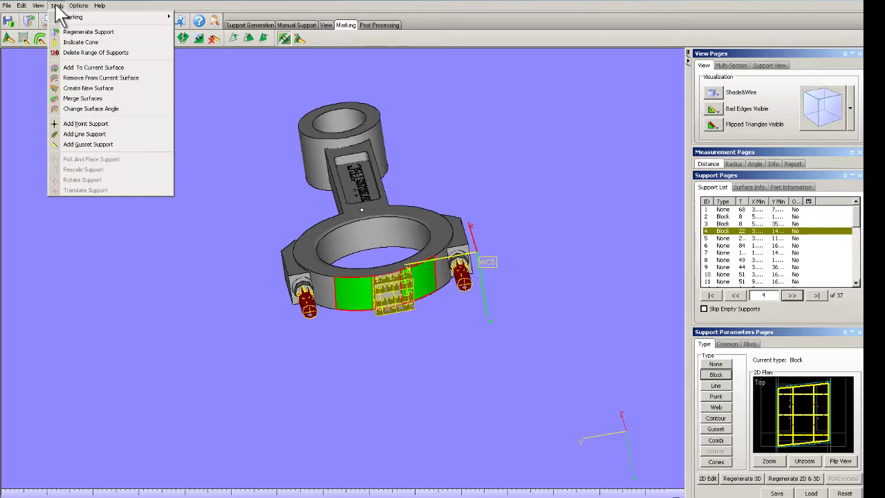
pyautogui.click(97, 67)
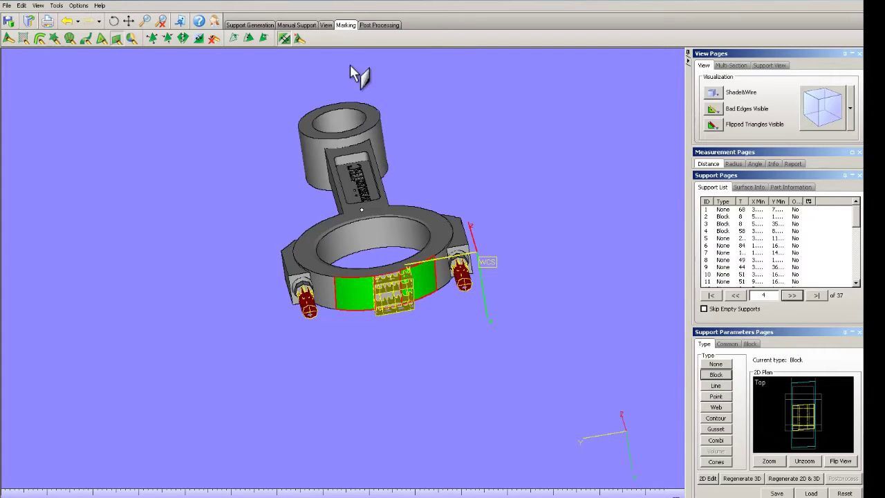
pyautogui.click(211, 38)
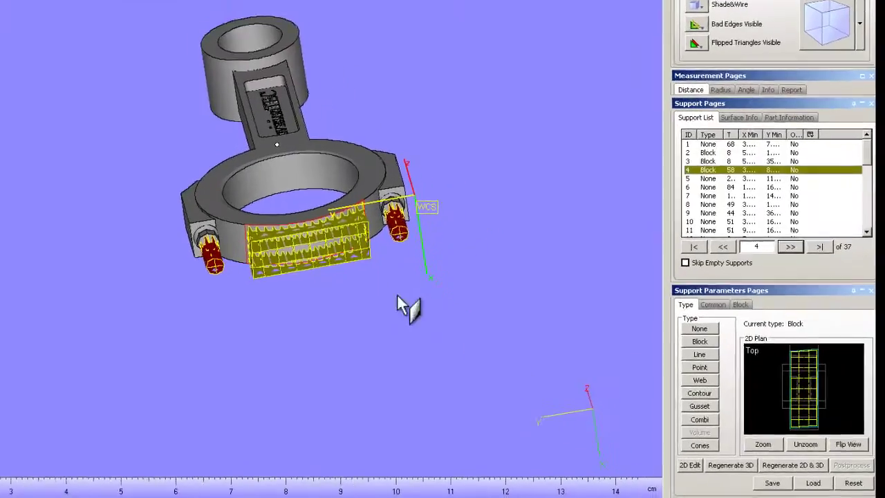
pyautogui.moveTo(466, 346); pyautogui.dragTo(398, 368, button='right')
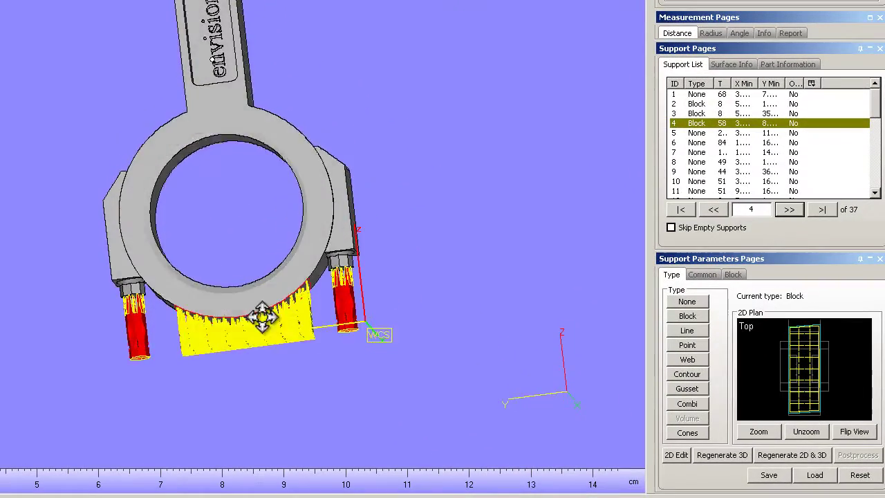
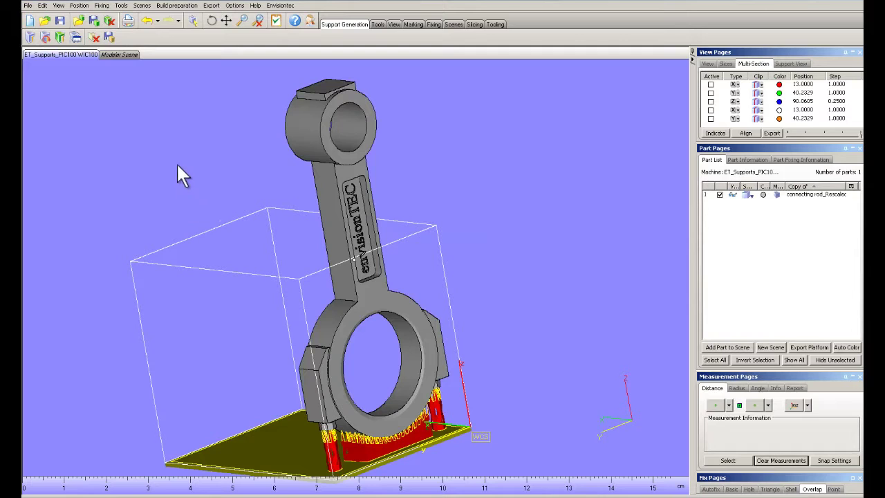
# Step: Unload the rod's existing supports and launch Generate Support again
pyautogui.click(95, 38)
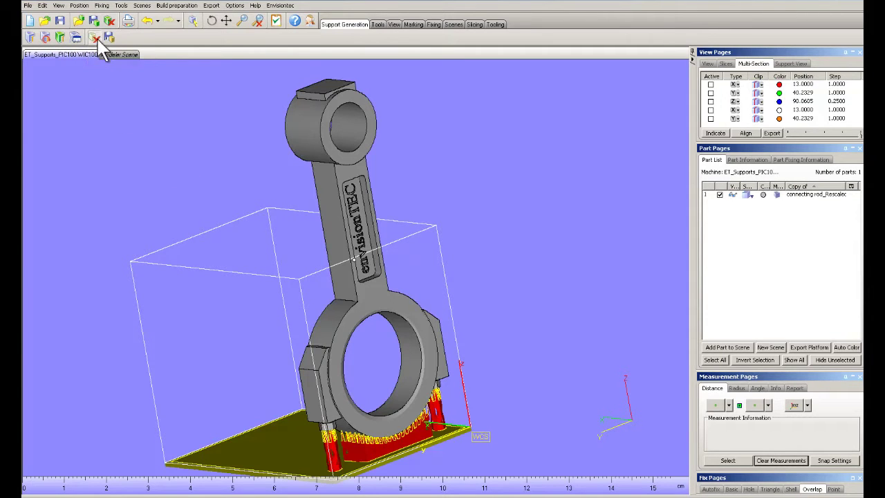
pyautogui.moveTo(383, 328); pyautogui.dragTo(404, 356, button='right')
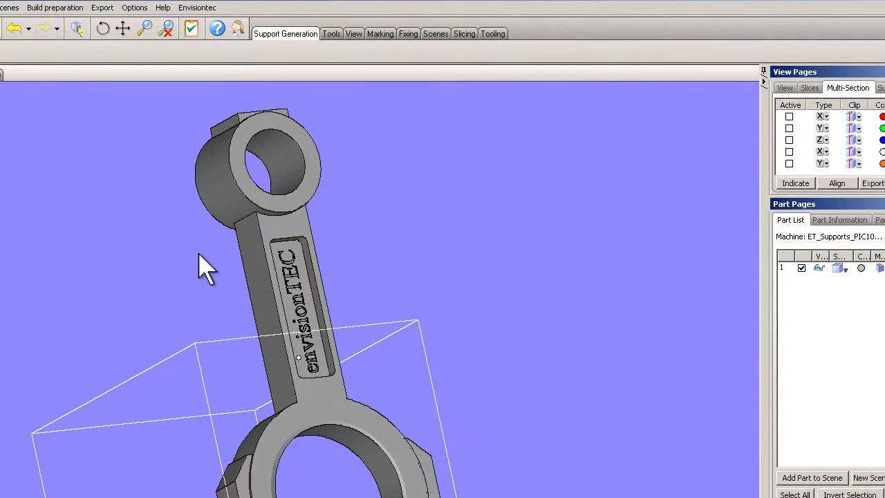
pyautogui.click(47, 8)
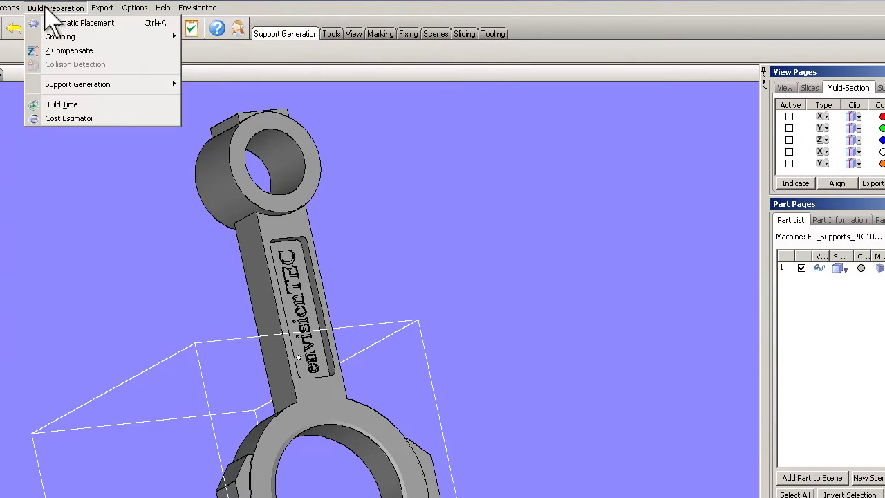
pyautogui.moveTo(64, 92)
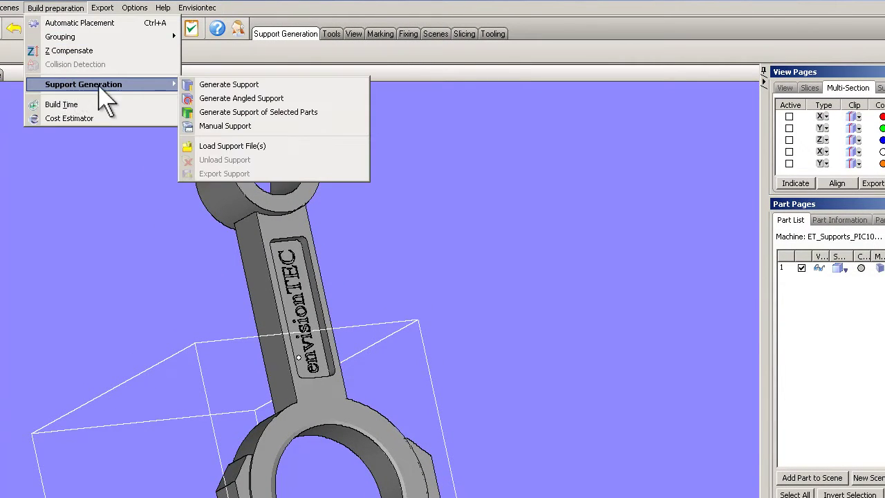
pyautogui.click(270, 84)
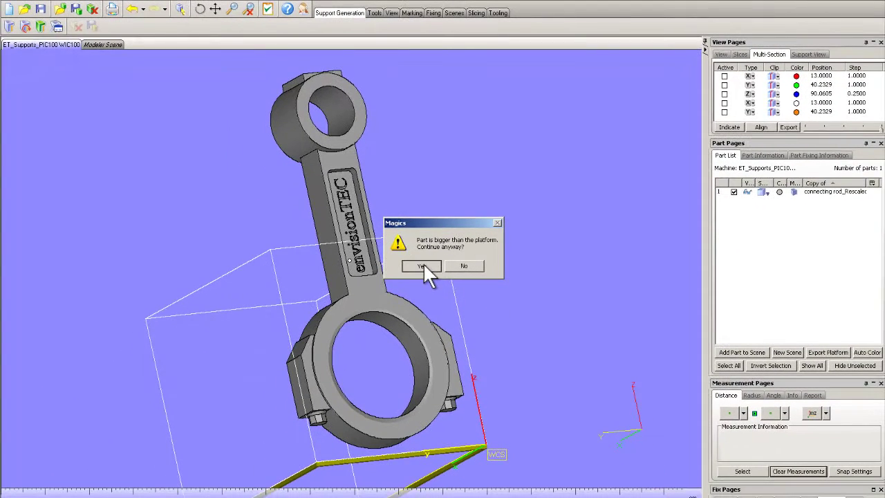
# Step: Accept the oversize warning to generate 34 supports, then orbit to inspect them beneath the rings
pyautogui.click(424, 264)
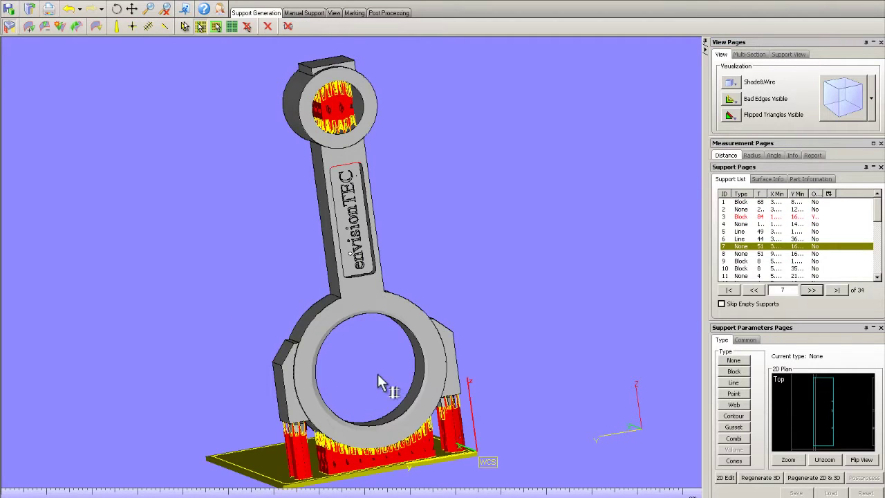
pyautogui.moveTo(378, 374); pyautogui.dragTo(345, 344, button='right')
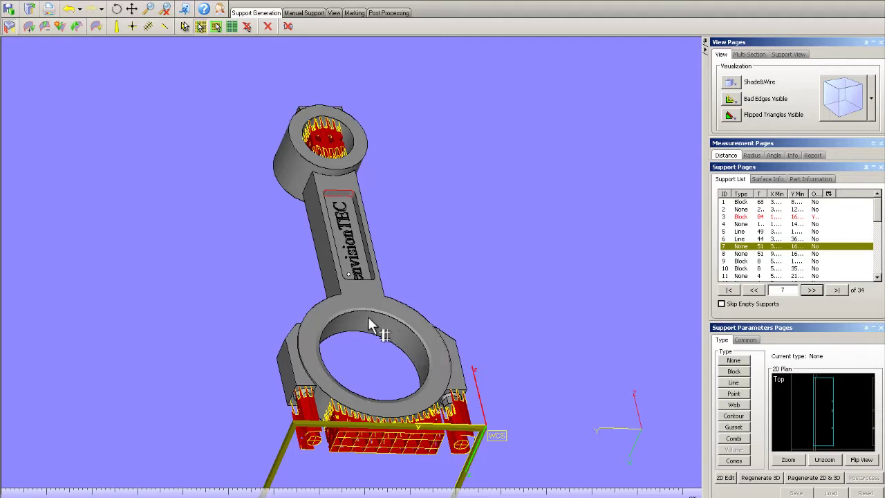
pyautogui.moveTo(319, 164); pyautogui.dragTo(302, 116, button='right')
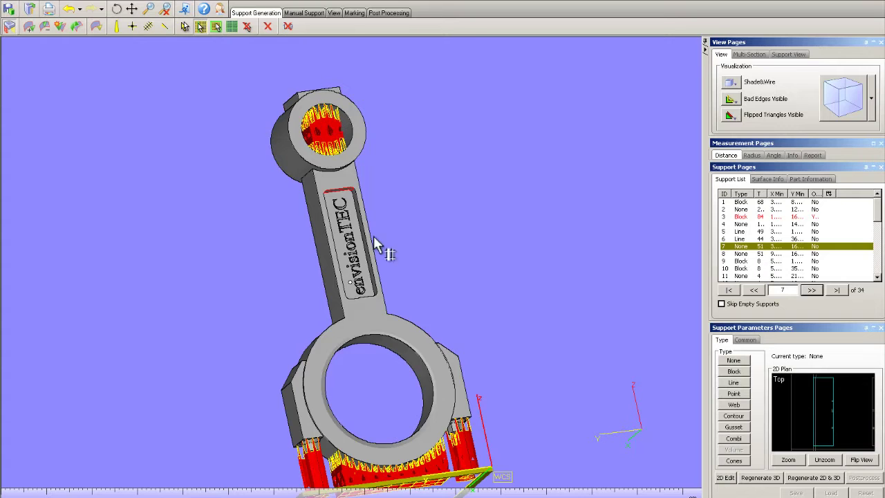
pyautogui.moveTo(375, 247); pyautogui.dragTo(351, 215, button='right')
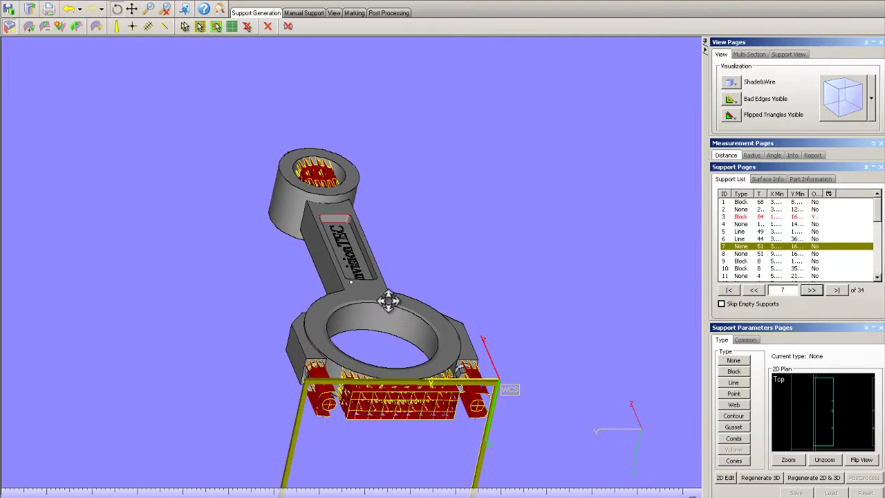
pyautogui.moveTo(388, 300); pyautogui.dragTo(393, 322, button='right')
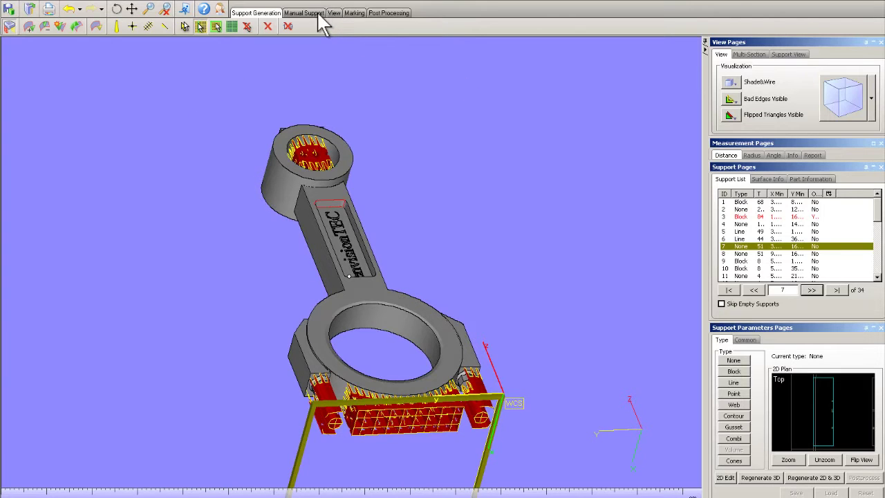
# Step: Mark a wide arc of faces inside the big ring's bore
pyautogui.click(354, 13)
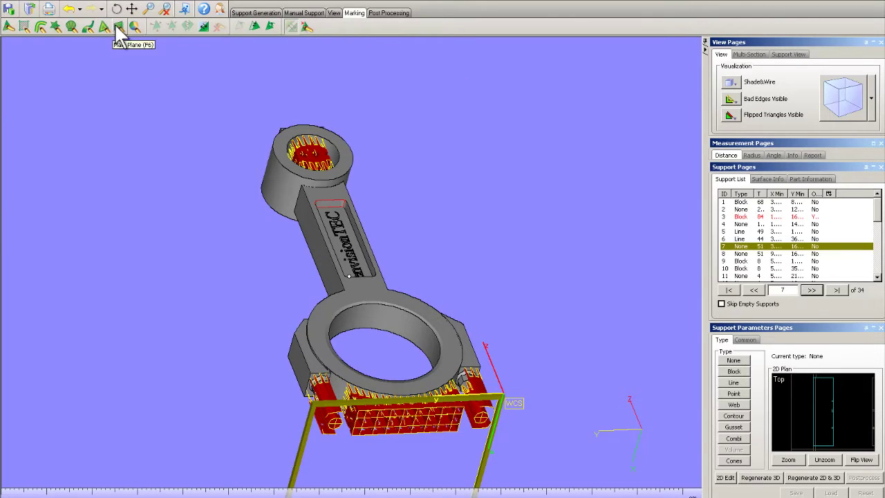
pyautogui.click(117, 32)
pyautogui.click(377, 318)
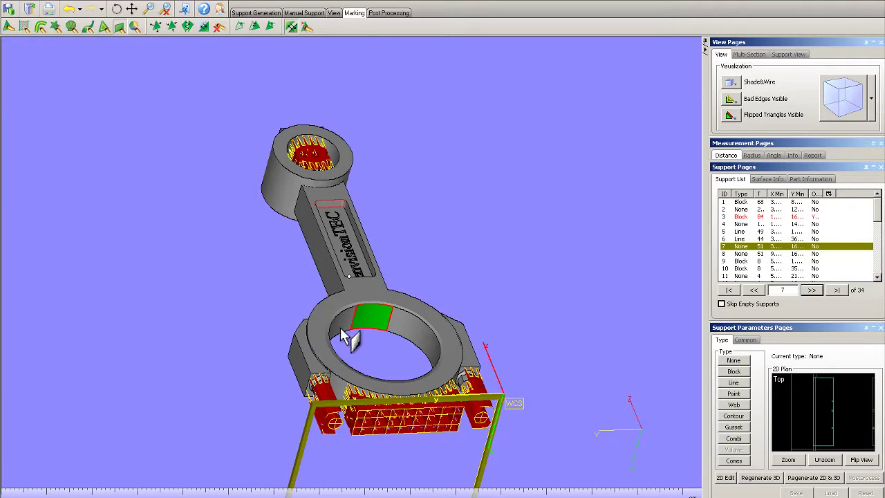
pyautogui.moveTo(350, 337); pyautogui.dragTo(398, 330)
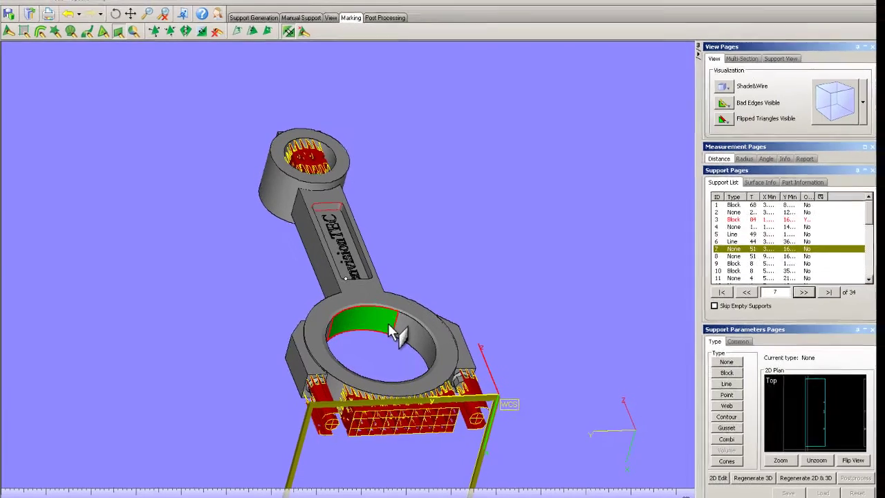
# Step: Turn the marked arc into a new support surface with a block support
pyautogui.click(57, 5)
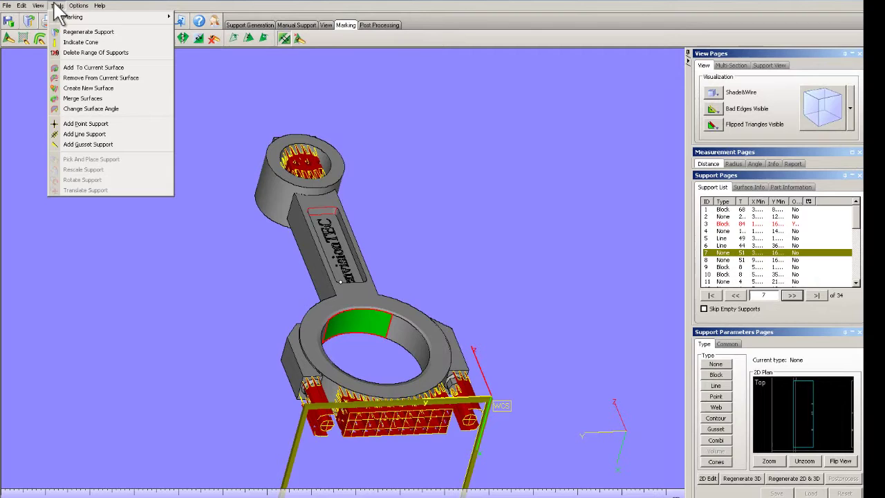
pyautogui.click(97, 91)
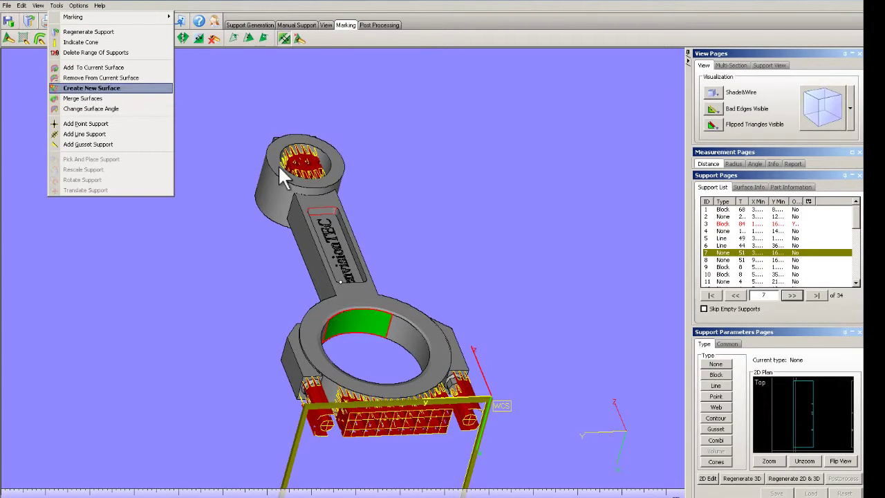
pyautogui.click(716, 375)
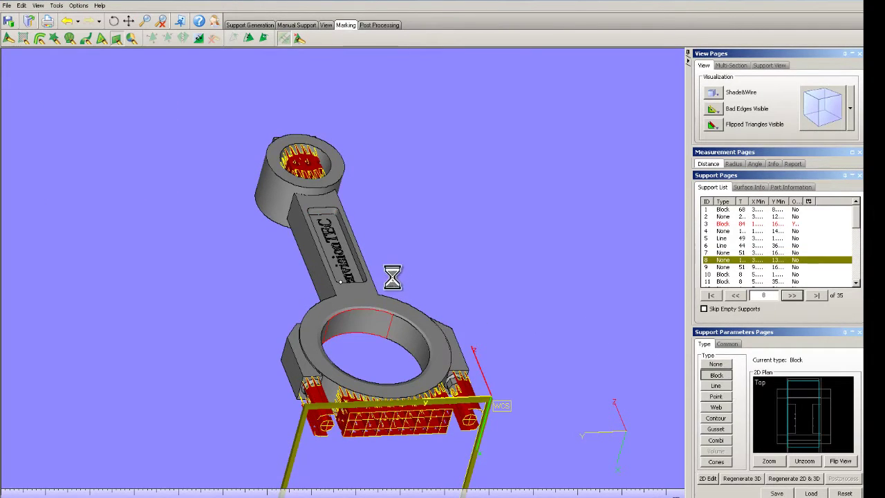
pyautogui.moveTo(384, 277); pyautogui.dragTo(331, 238, button='right')
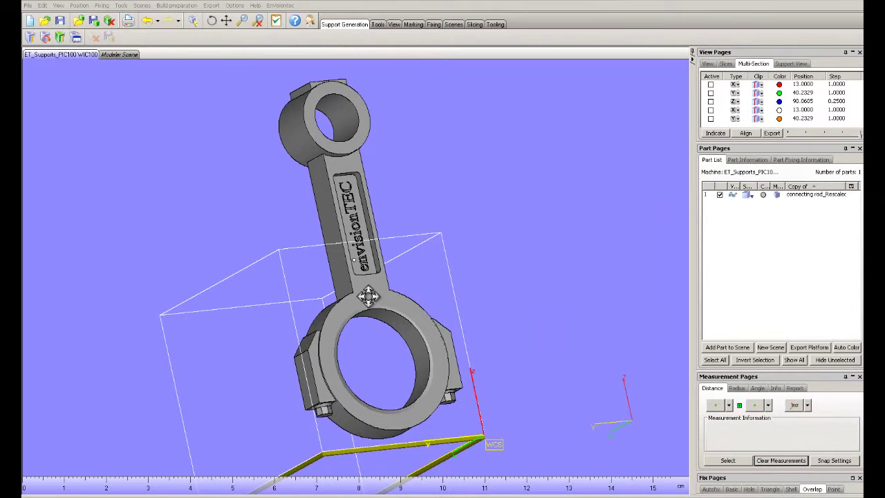
pyautogui.moveTo(368, 296); pyautogui.dragTo(373, 266, button='right')
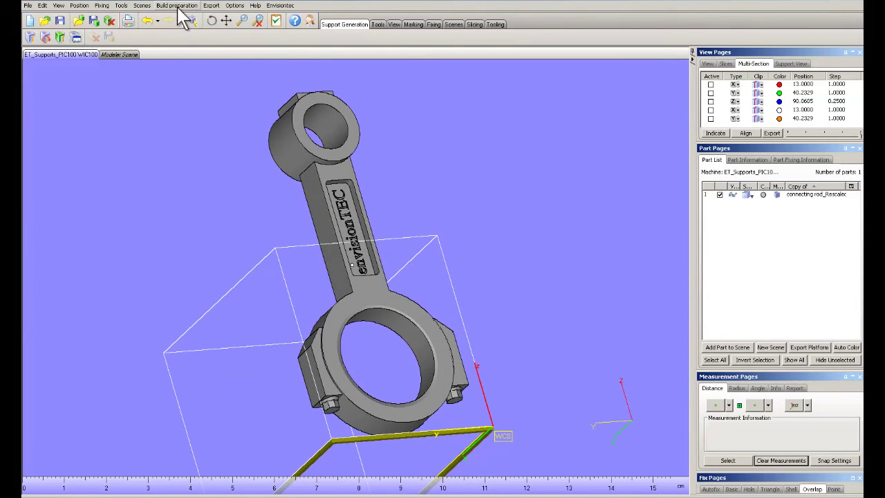
pyautogui.moveTo(394, 309)
pyautogui.mouseDown(button='right')
pyautogui.moveTo(388, 324)
pyautogui.moveTo(401, 338)
pyautogui.moveTo(389, 311)
pyautogui.mouseUp(button='right')
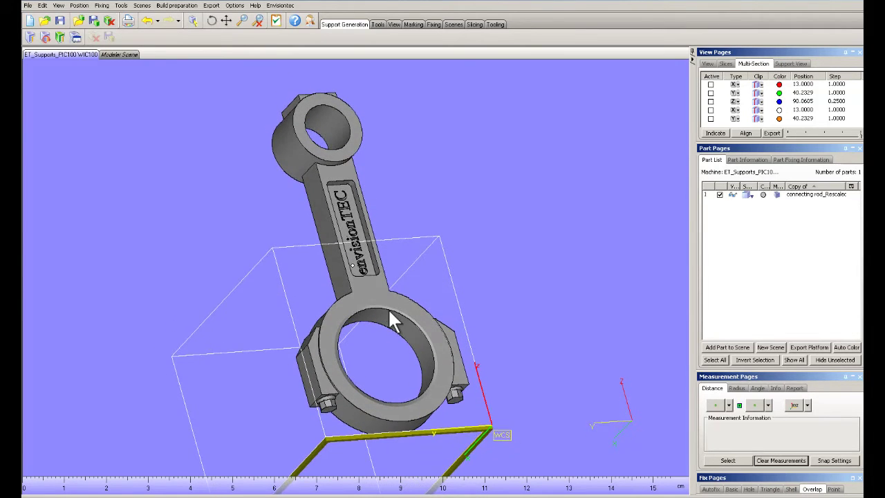
# Step: Launch Generate Angled Support for the connecting rod
pyautogui.click(177, 6)
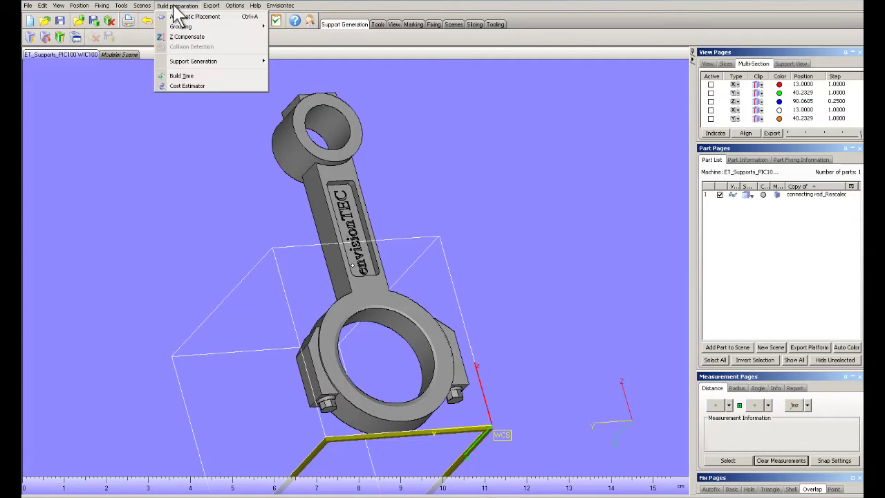
pyautogui.moveTo(185, 63)
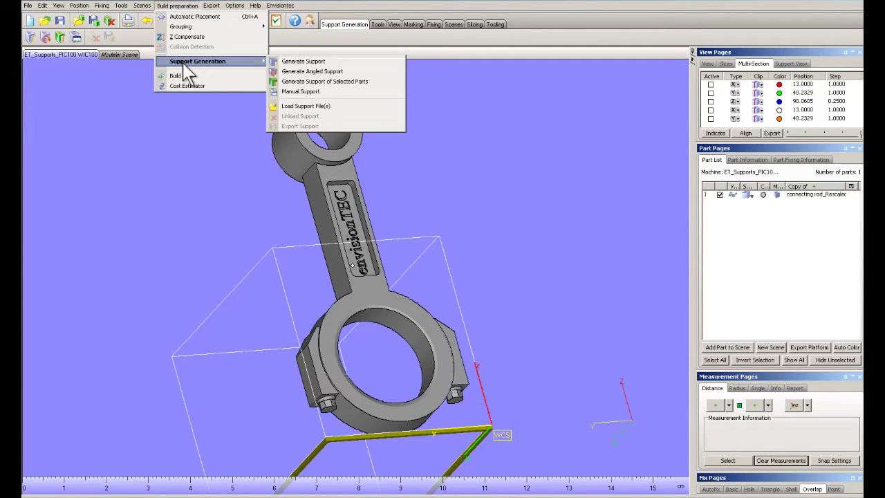
pyautogui.click(315, 72)
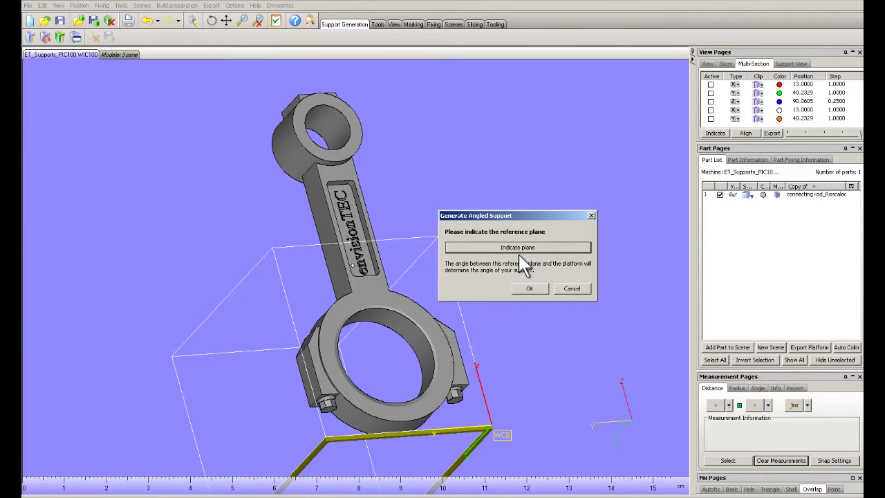
pyautogui.moveTo(414, 352); pyautogui.dragTo(315, 125, button='right')
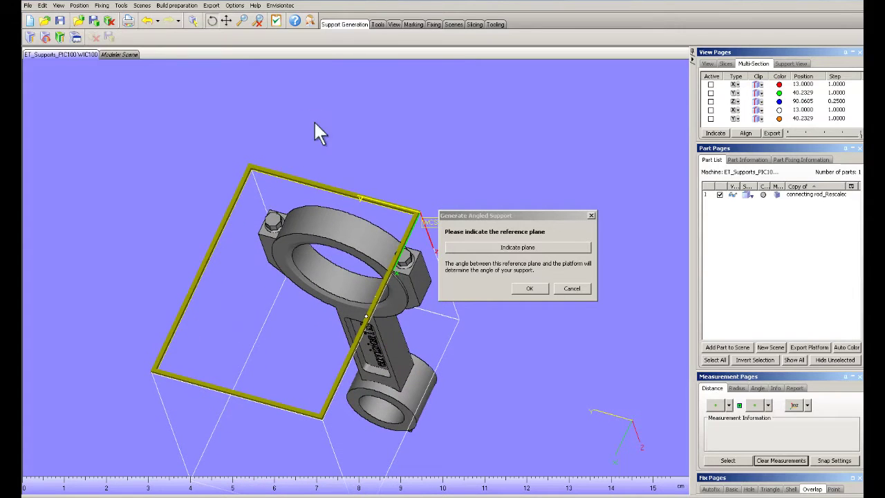
# Step: Indicate the ring's outer face as the reference plane
pyautogui.click(511, 249)
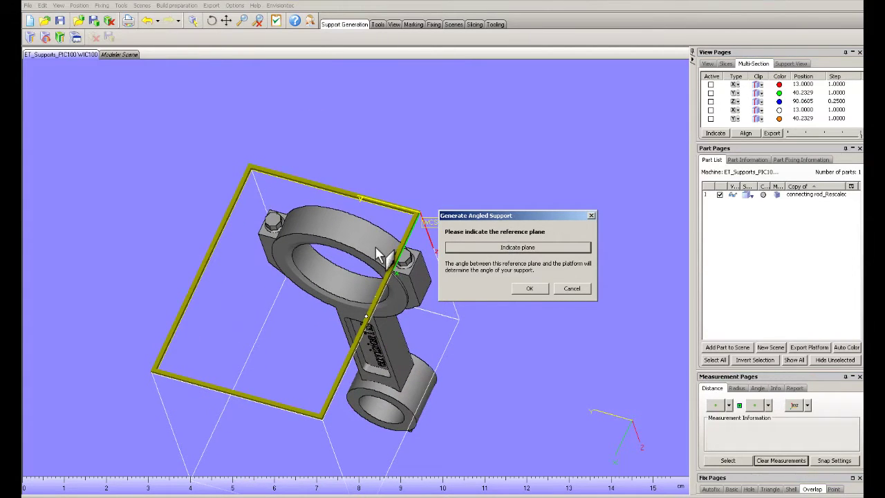
pyautogui.moveTo(376, 246); pyautogui.dragTo(359, 269, button='right')
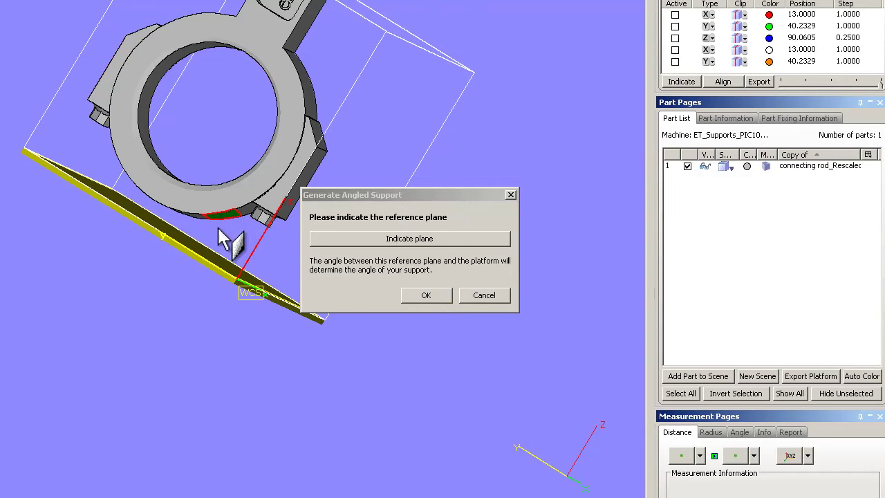
pyautogui.moveTo(198, 159); pyautogui.dragTo(294, 176, button='right')
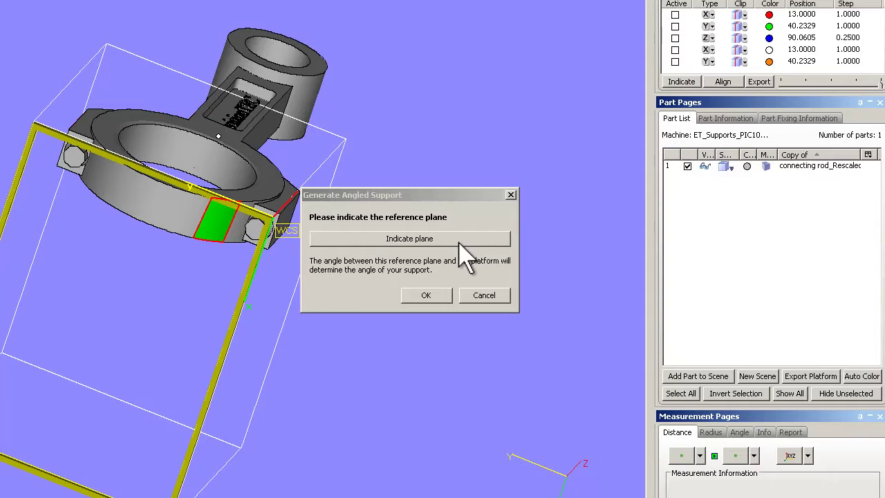
pyautogui.click(220, 227)
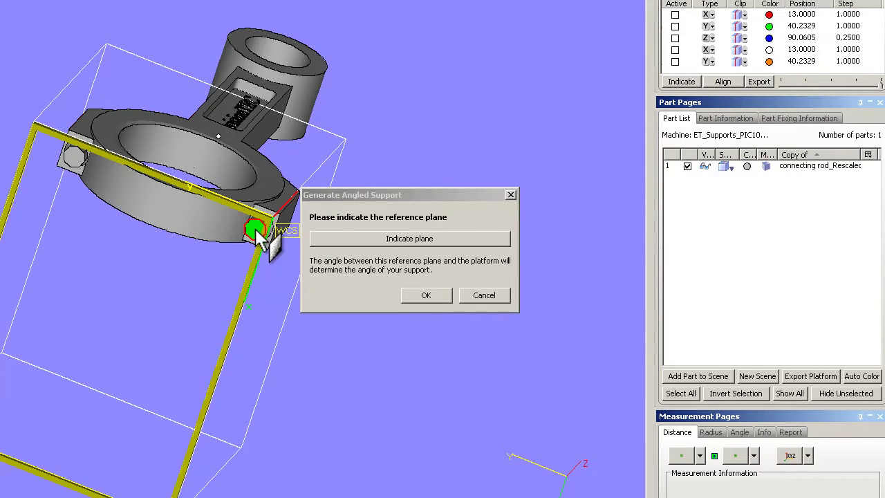
pyautogui.moveTo(198, 150); pyautogui.dragTo(208, 339, button='right')
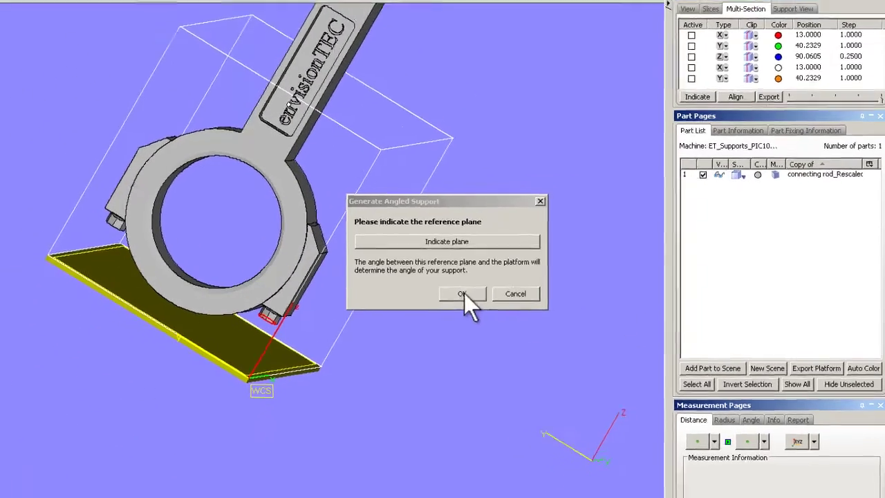
# Step: Confirm the reference plane and generate angled supports despite the platform warning
pyautogui.click(463, 293)
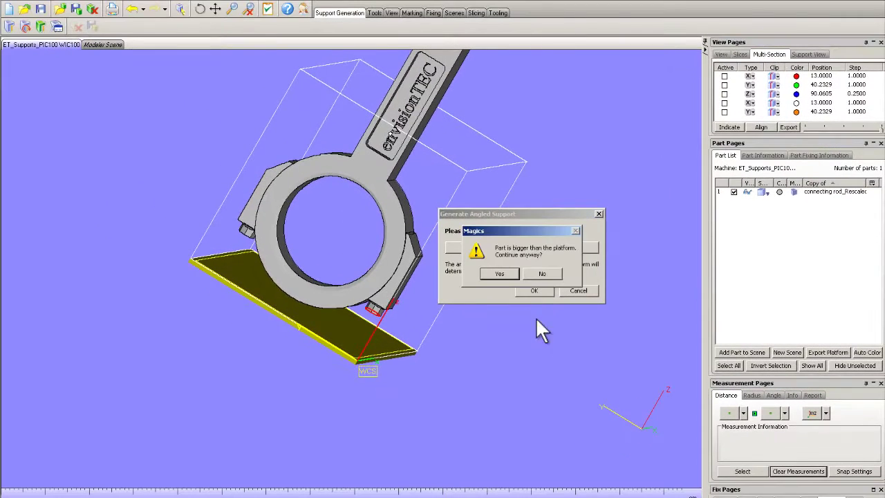
pyautogui.click(499, 270)
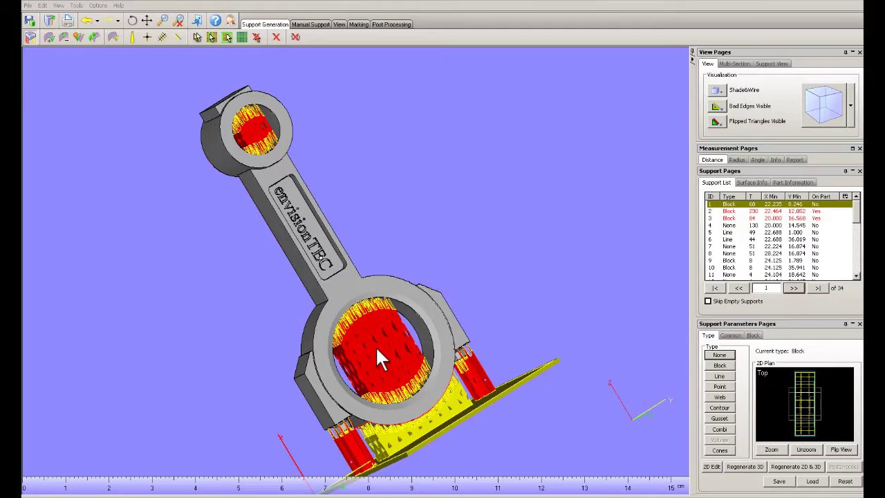
pyautogui.moveTo(377, 349)
pyautogui.mouseDown(button='right')
pyautogui.moveTo(401, 310)
pyautogui.moveTo(370, 261)
pyautogui.moveTo(345, 263)
pyautogui.moveTo(382, 346)
pyautogui.mouseUp(button='right')
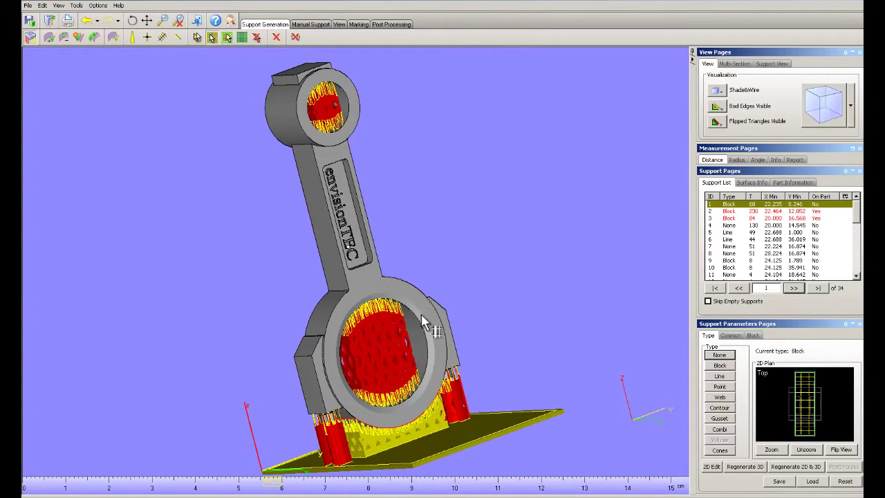
# Step: Select support 2 in the Support List and orbit to view it on the platform
pyautogui.press('Down')
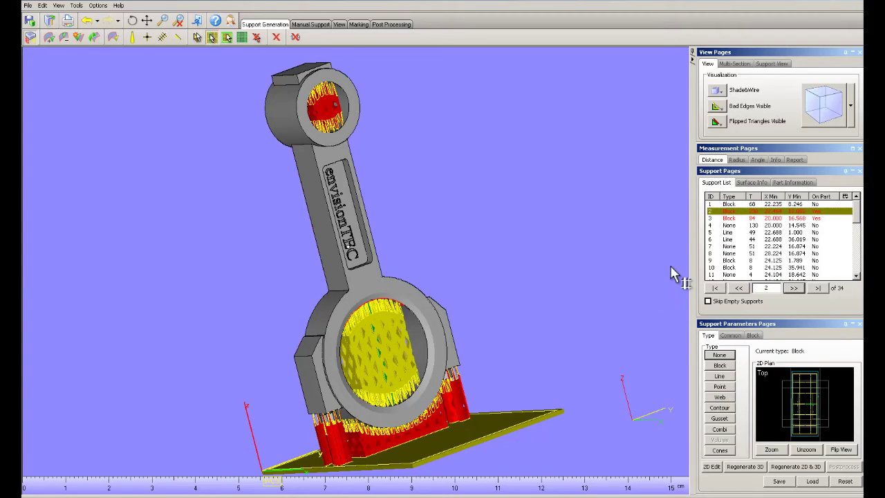
pyautogui.moveTo(401, 332); pyautogui.dragTo(410, 306, button='right')
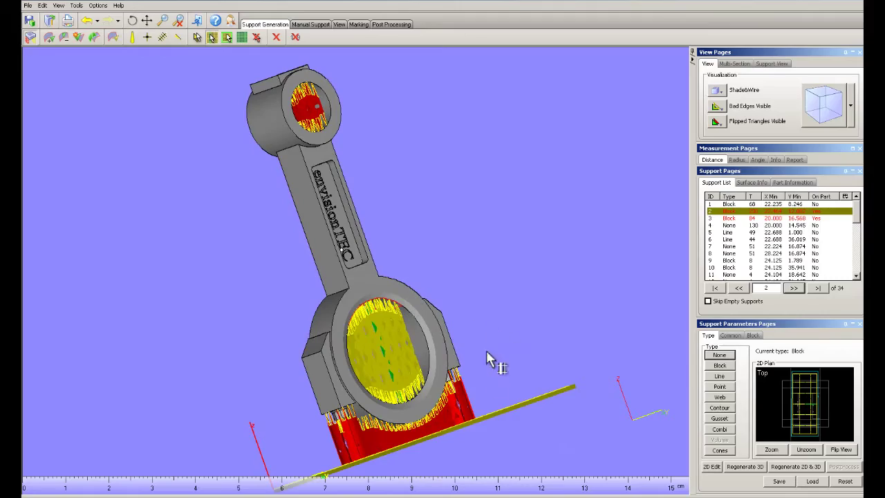
pyautogui.moveTo(486, 350); pyautogui.dragTo(471, 307, button='right')
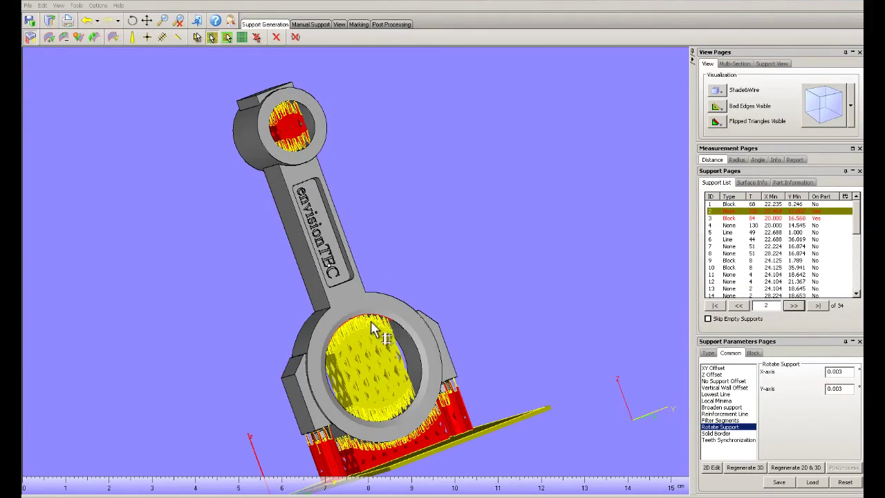
pyautogui.moveTo(365, 358); pyautogui.dragTo(380, 340, button='right')
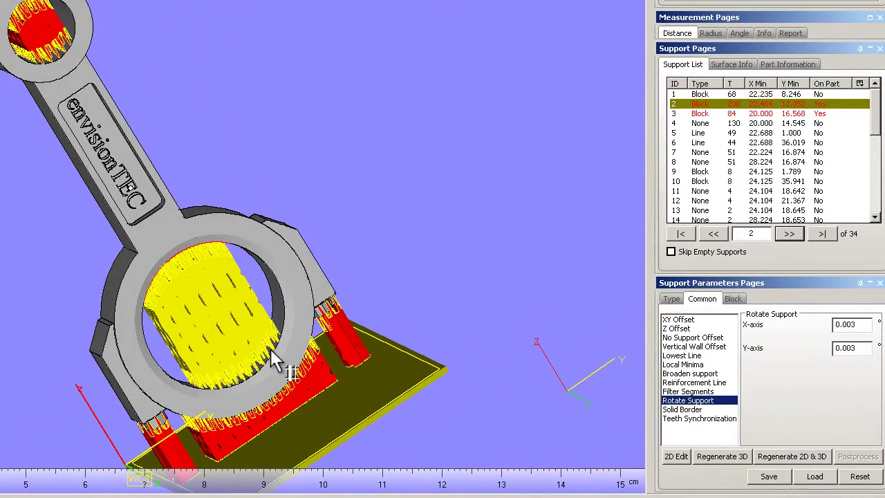
pyautogui.moveTo(247, 350); pyautogui.dragTo(225, 238, button='right')
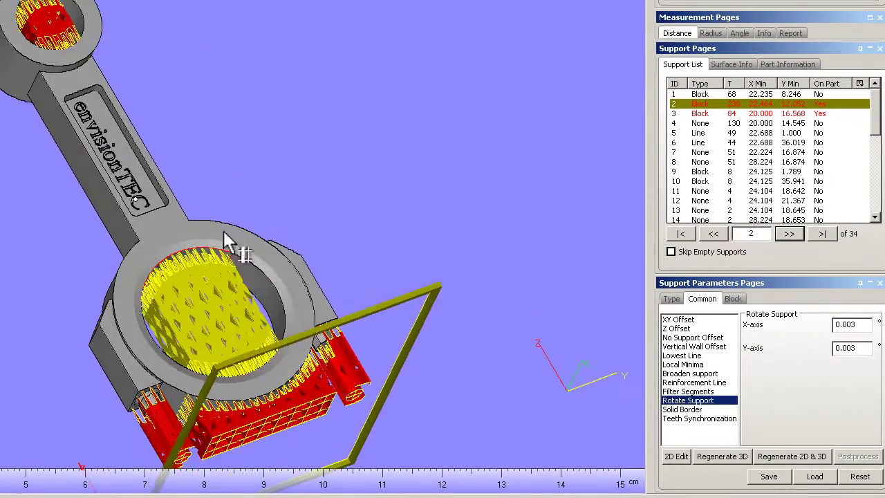
pyautogui.moveTo(204, 292); pyautogui.dragTo(247, 339, button='right')
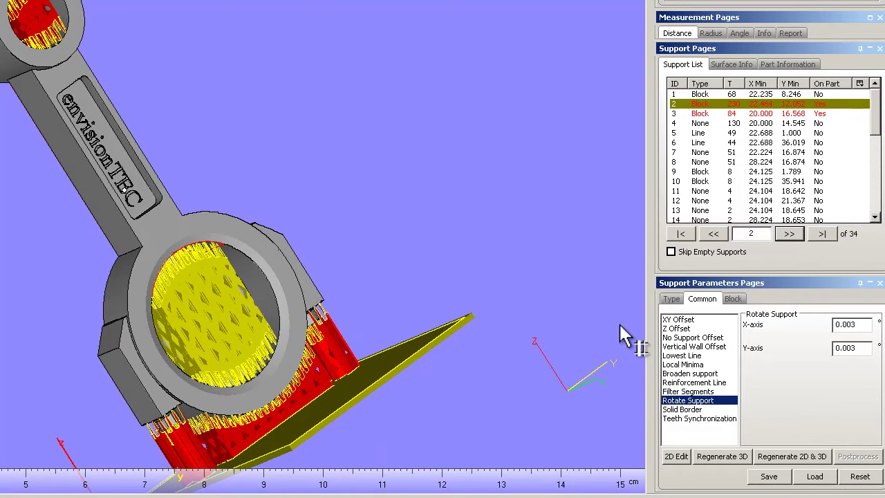
# Step: Show the Common parameters with the Rotate Support settings
pyautogui.click(672, 299)
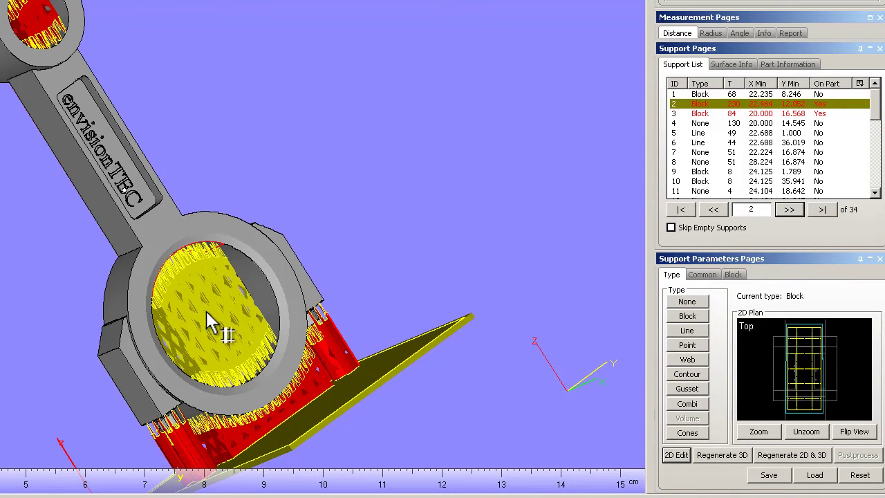
pyautogui.click(709, 274)
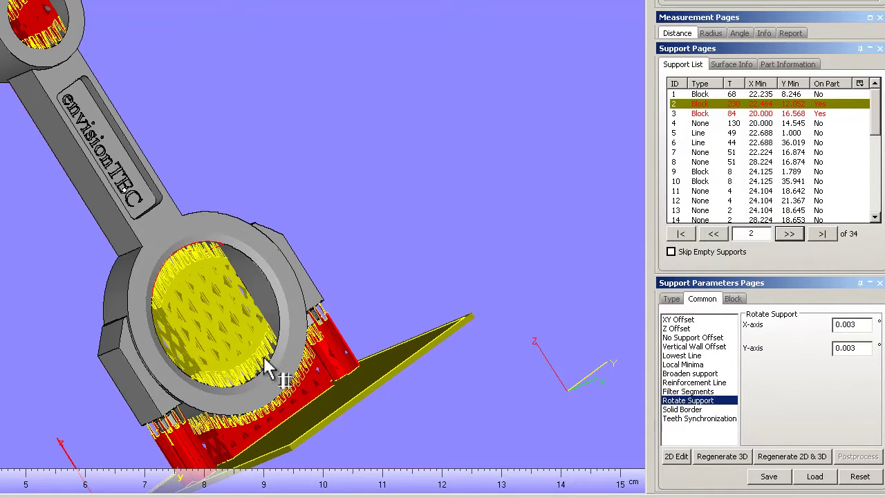
pyautogui.moveTo(266, 367); pyautogui.dragTo(367, 261, button='right')
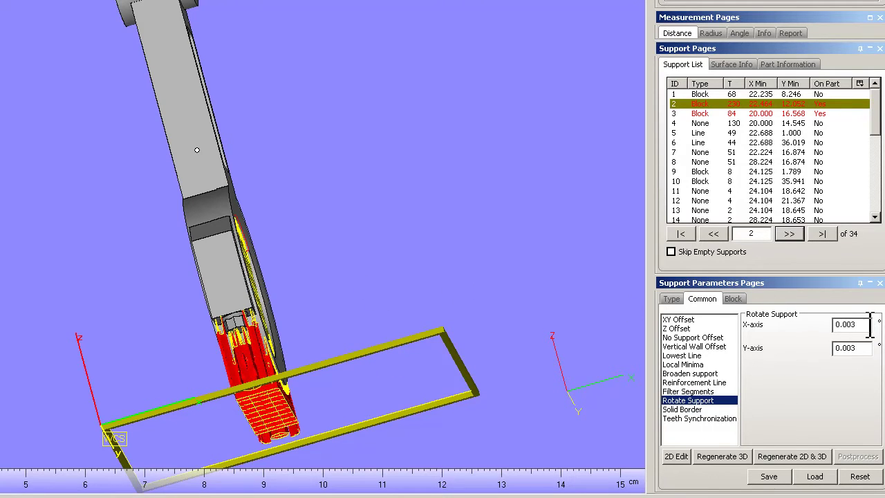
# Step: Rotate the big-ring block support -25° about X and regenerate it in 2D and 3D
pyautogui.moveTo(866, 324); pyautogui.dragTo(814, 327)
pyautogui.click(798, 459)
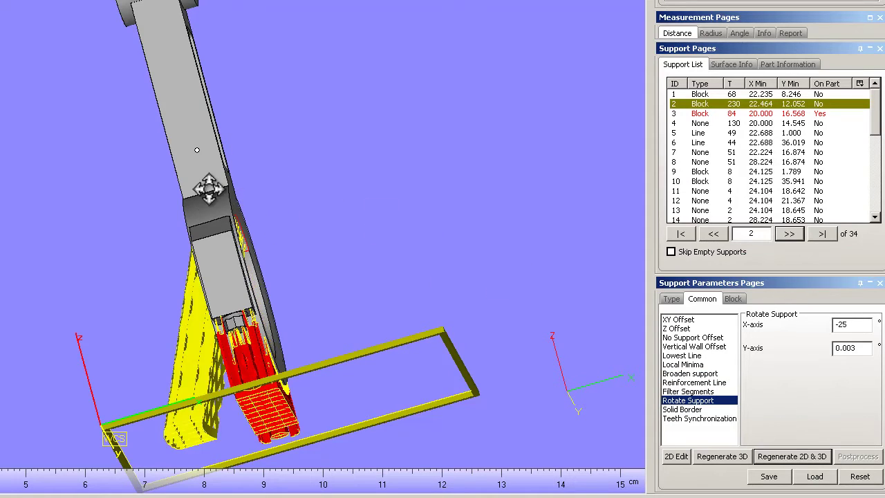
pyautogui.moveTo(201, 188); pyautogui.dragTo(152, 352, button='right')
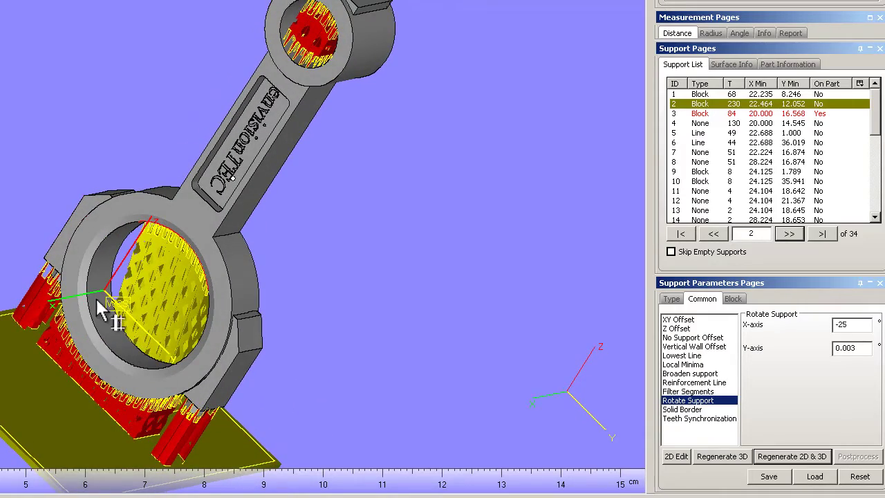
pyautogui.moveTo(233, 322); pyautogui.dragTo(138, 183, button='middle')
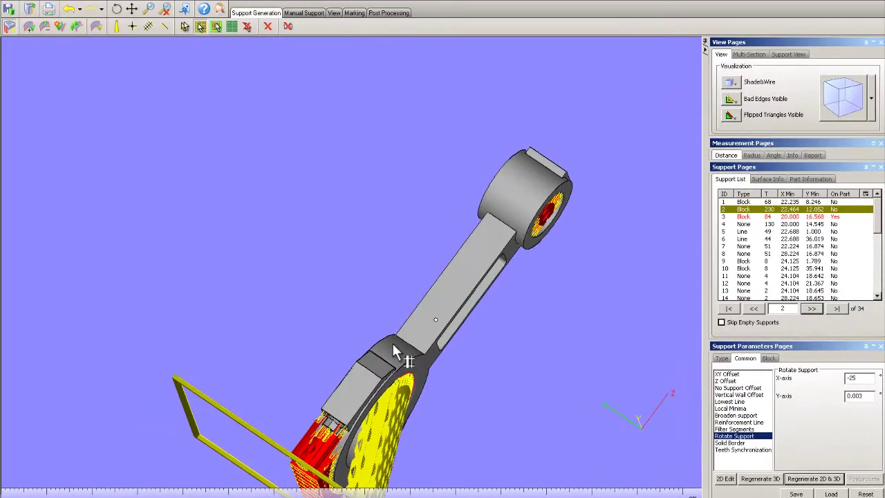
pyautogui.moveTo(393, 348); pyautogui.dragTo(370, 349, button='middle')
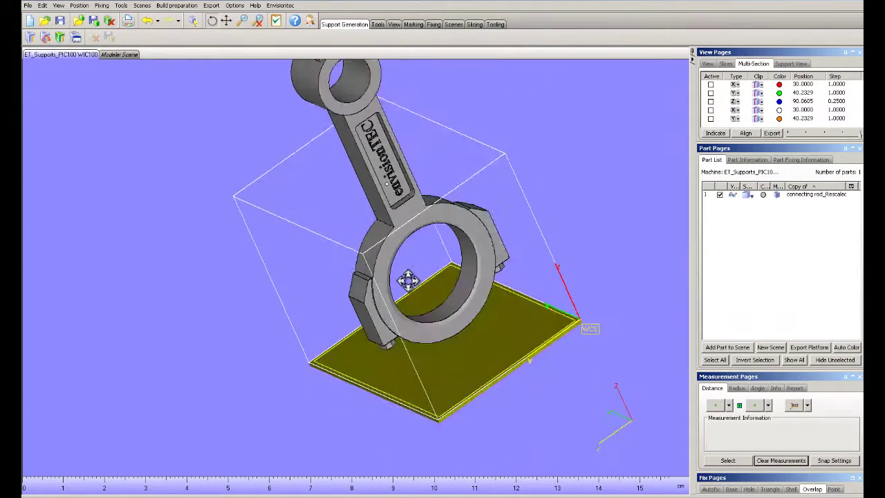
# Step: Run Generate Angled Support again with OK, accepting the oversize platform warning
pyautogui.moveTo(408, 280); pyautogui.dragTo(381, 253, button='middle')
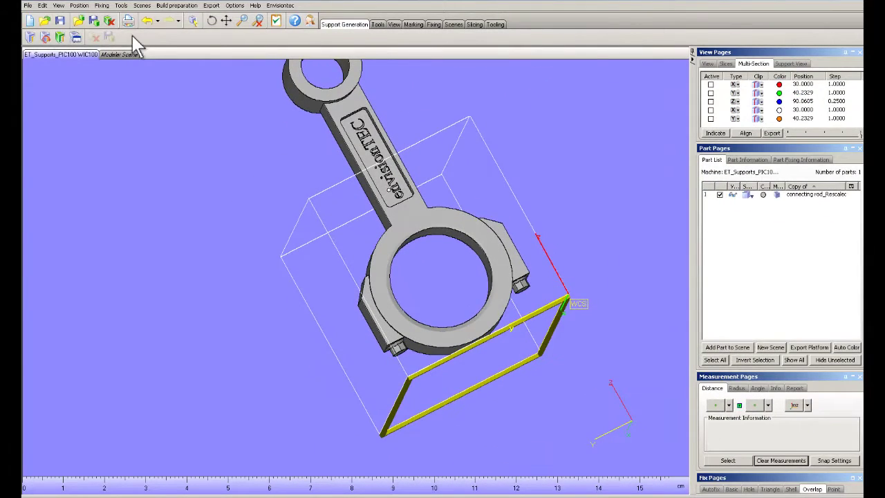
pyautogui.click(177, 5)
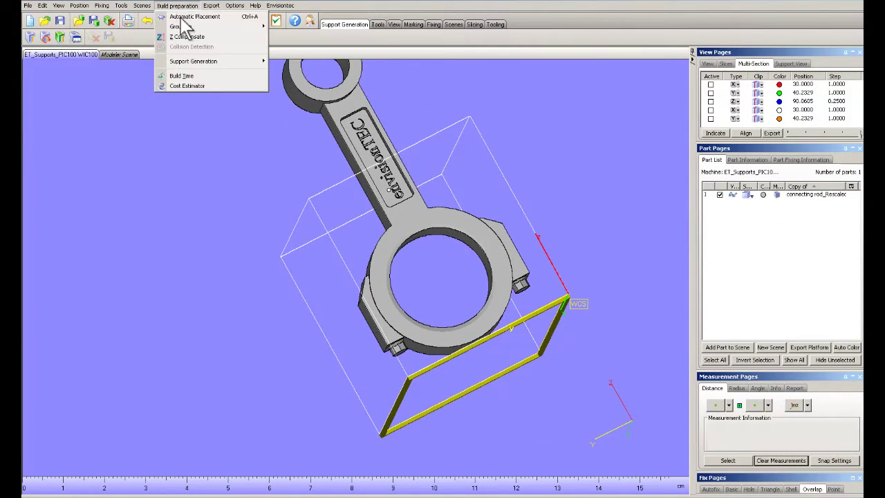
pyautogui.moveTo(184, 62)
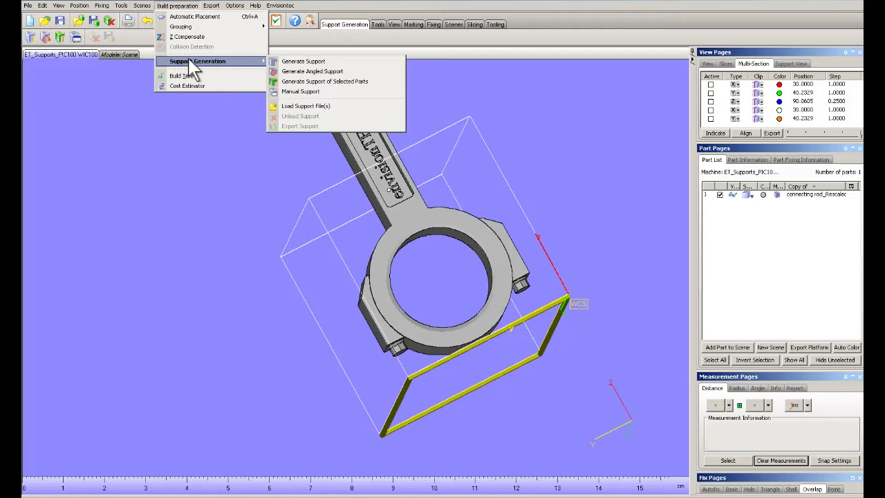
pyautogui.click(318, 72)
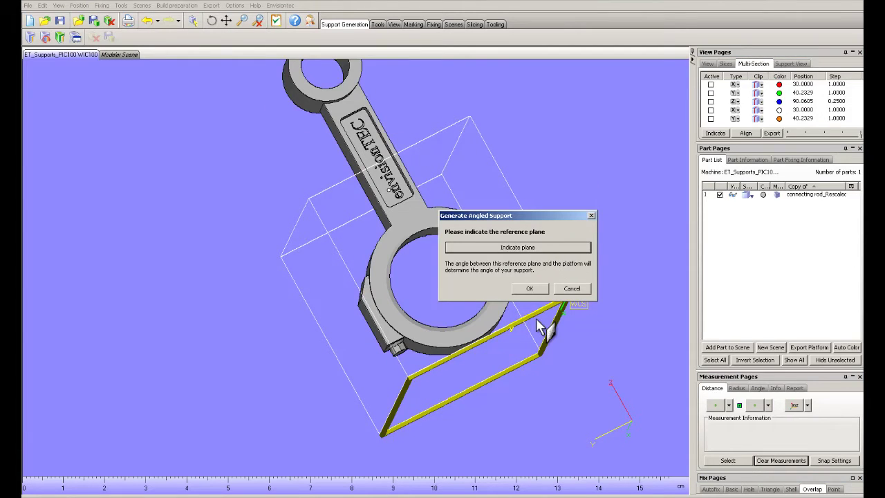
pyautogui.moveTo(444, 323)
pyautogui.mouseDown(button='right')
pyautogui.moveTo(417, 325)
pyautogui.moveTo(442, 315)
pyautogui.mouseUp(button='right')
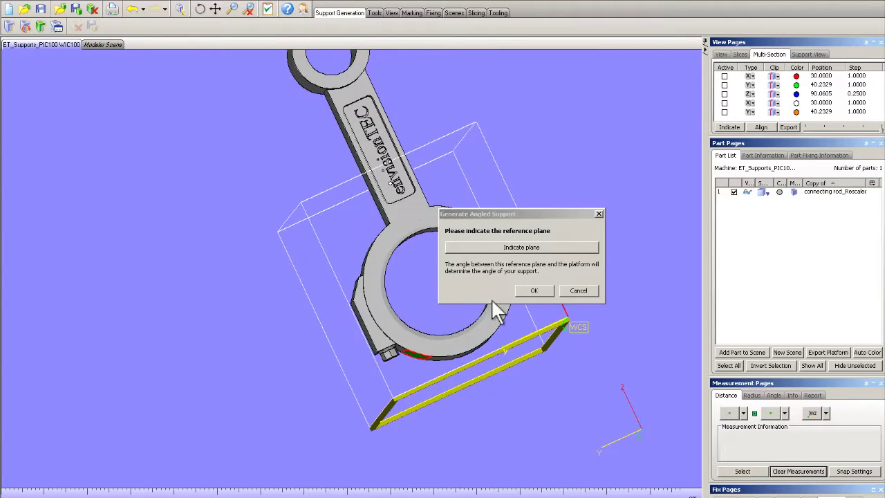
pyautogui.click(543, 288)
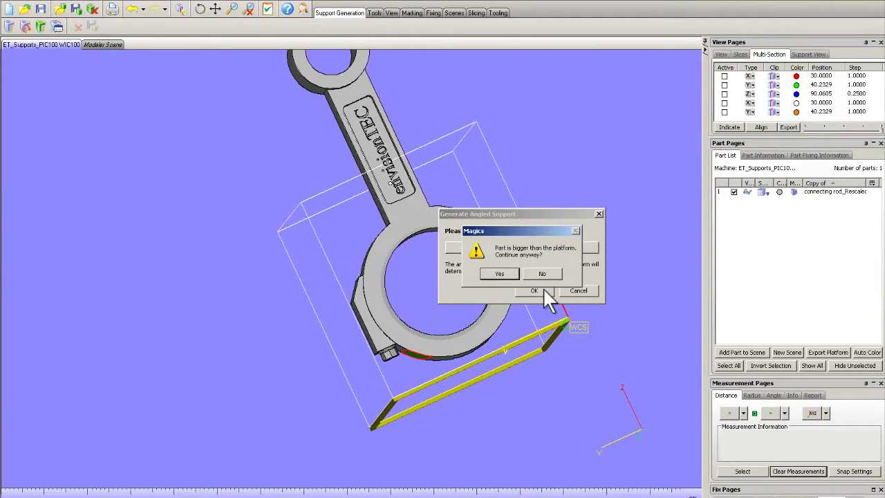
pyautogui.click(507, 274)
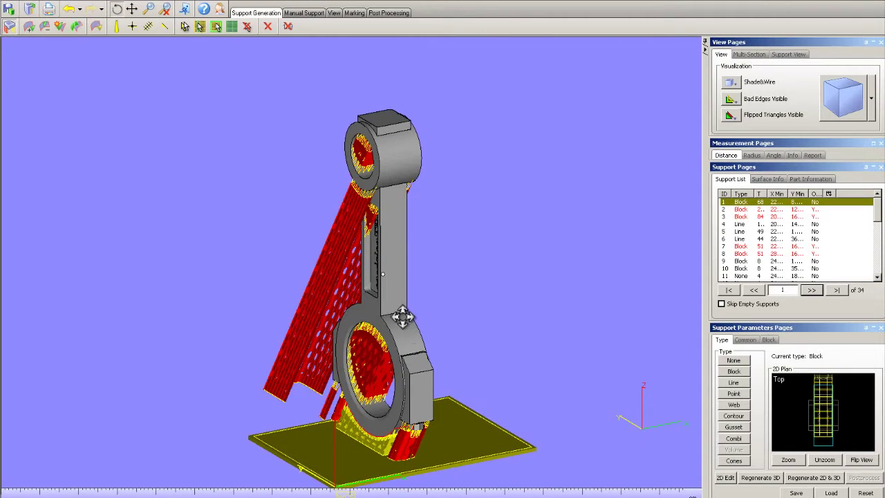
# Step: Orbit the rod to inspect the new angled supports from several angles
pyautogui.moveTo(403, 317); pyautogui.dragTo(371, 397, button='right')
pyautogui.moveTo(392, 355); pyautogui.dragTo(378, 387, button='right')
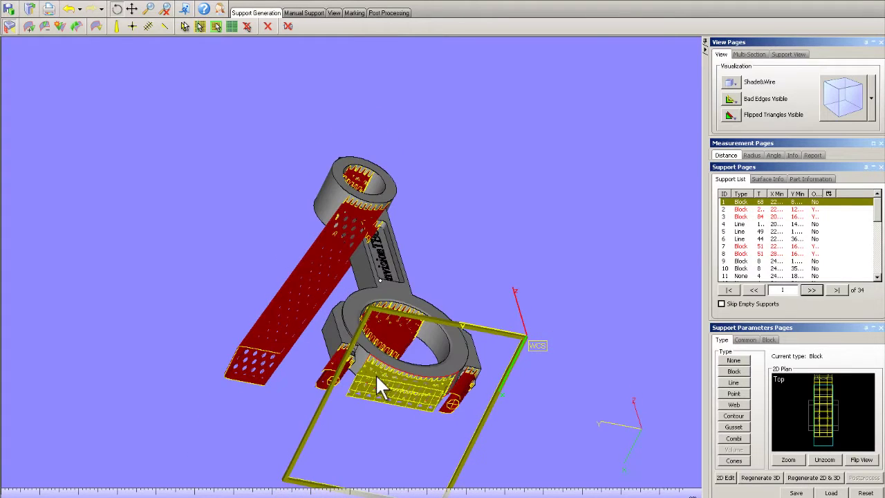
pyautogui.moveTo(397, 350)
pyautogui.mouseDown(button='right')
pyautogui.moveTo(395, 379)
pyautogui.moveTo(401, 342)
pyautogui.moveTo(386, 350)
pyautogui.mouseUp(button='right')
pyautogui.moveTo(372, 164); pyautogui.dragTo(347, 149, button='right')
pyautogui.moveTo(382, 243); pyautogui.dragTo(423, 305, button='right')
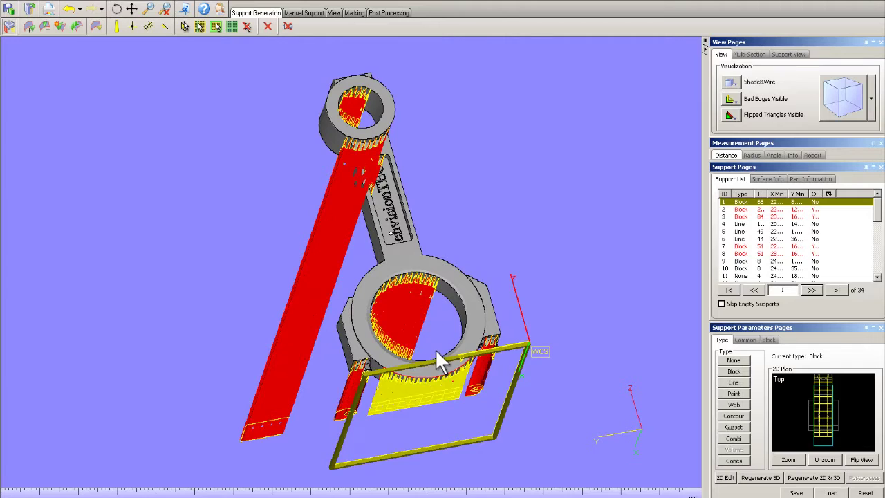
# Step: Exit the SG module, declining to save the .magics project file
pyautogui.click(9, 8)
pyautogui.click(41, 71)
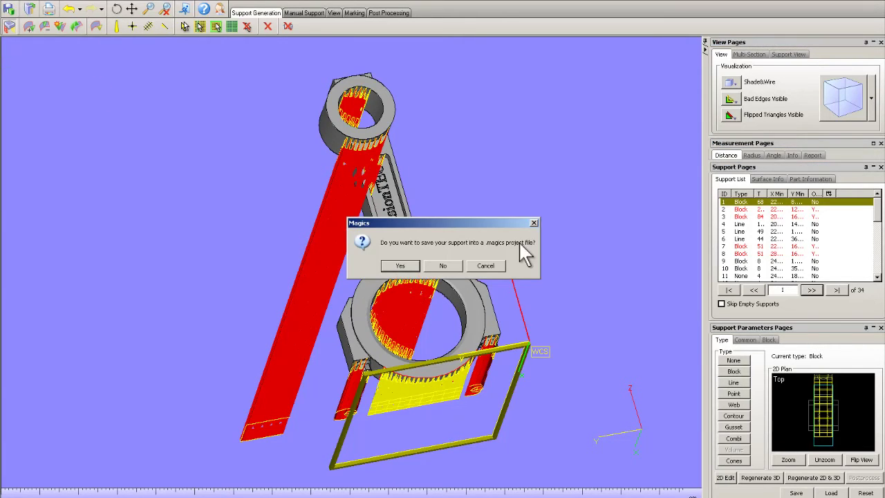
pyautogui.click(442, 265)
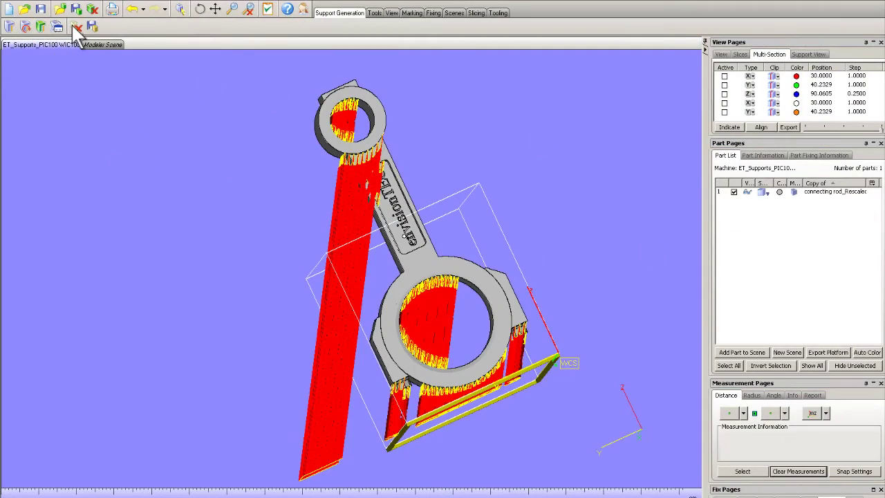
# Step: Delete the rod's supports and launch Generate Angled Support
pyautogui.click(77, 27)
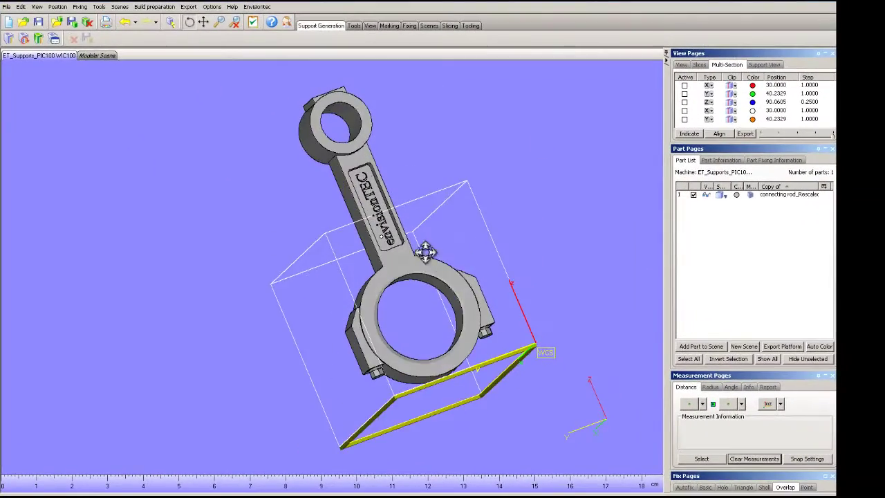
pyautogui.moveTo(426, 253); pyautogui.dragTo(379, 242, button='right')
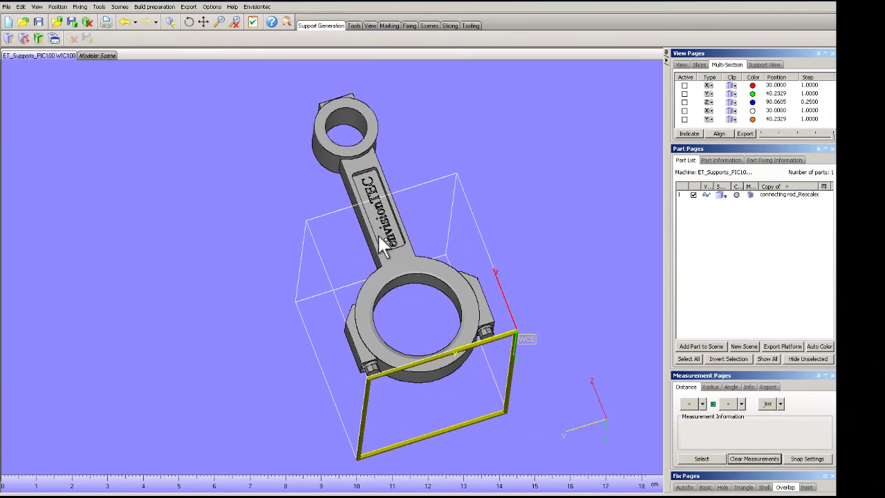
pyautogui.click(160, 7)
pyautogui.moveTo(175, 64)
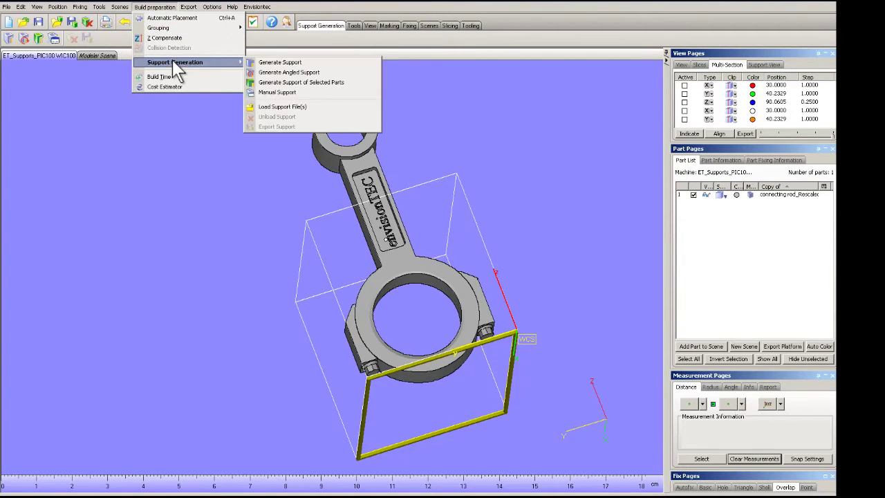
pyautogui.click(290, 73)
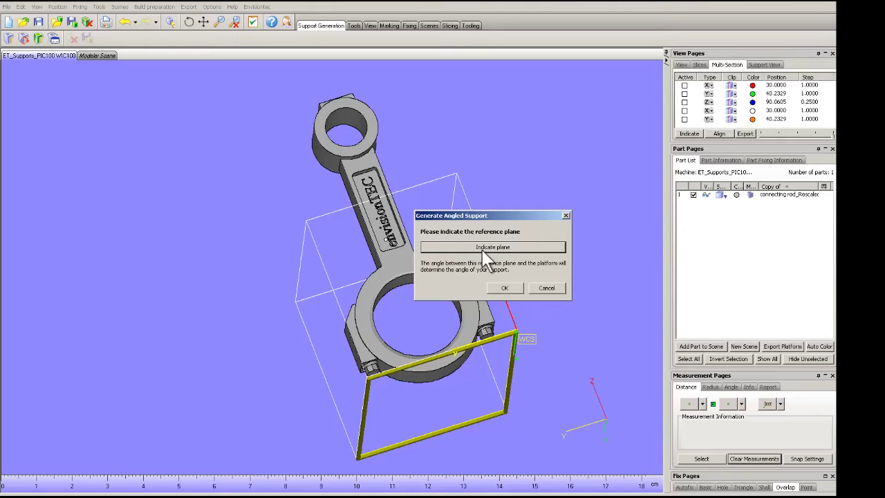
# Step: Confirm the reference plane and accept the platform warning to generate 34 supports
pyautogui.moveTo(427, 285); pyautogui.dragTo(367, 329, button='right')
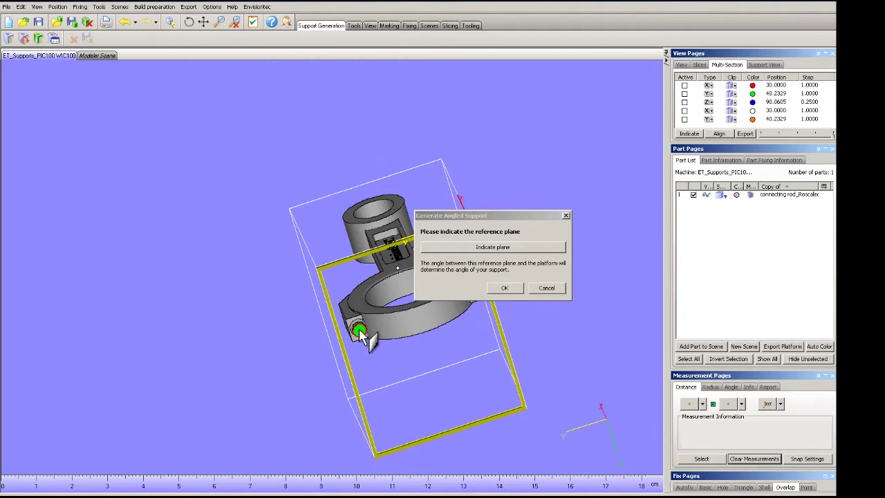
pyautogui.click(506, 287)
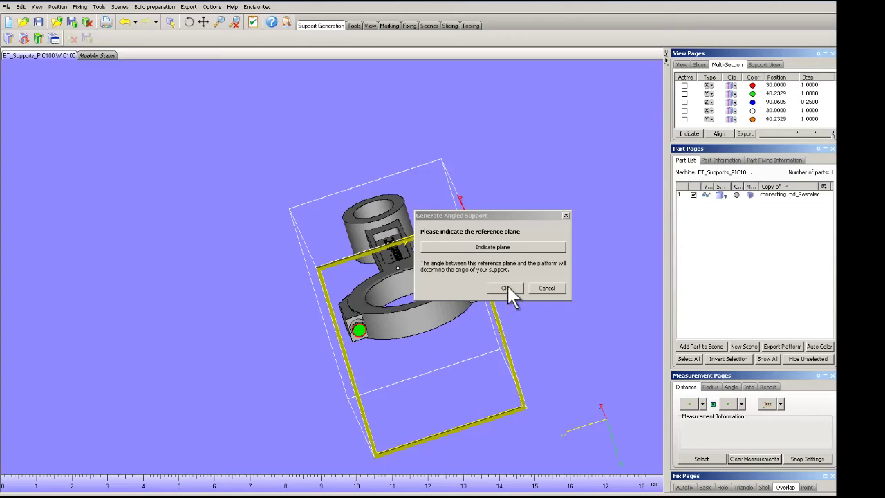
pyautogui.click(471, 272)
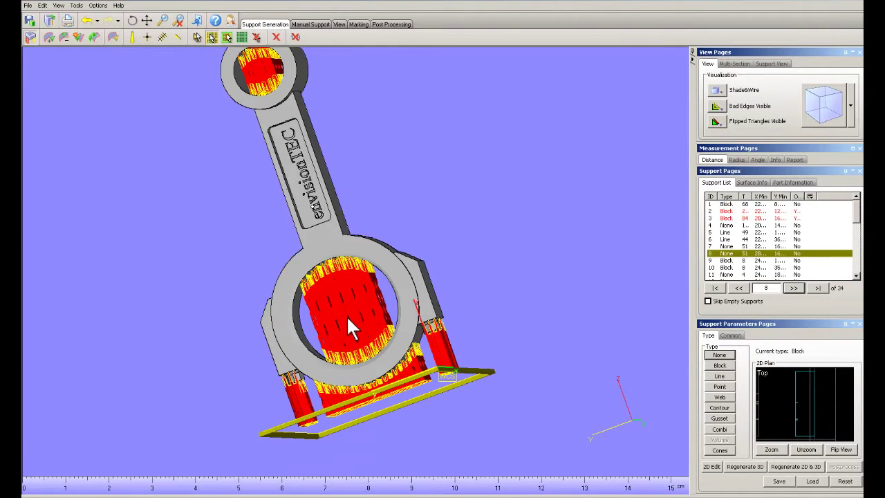
# Step: Set the block support inside the large ring to type None
pyautogui.click(347, 318)
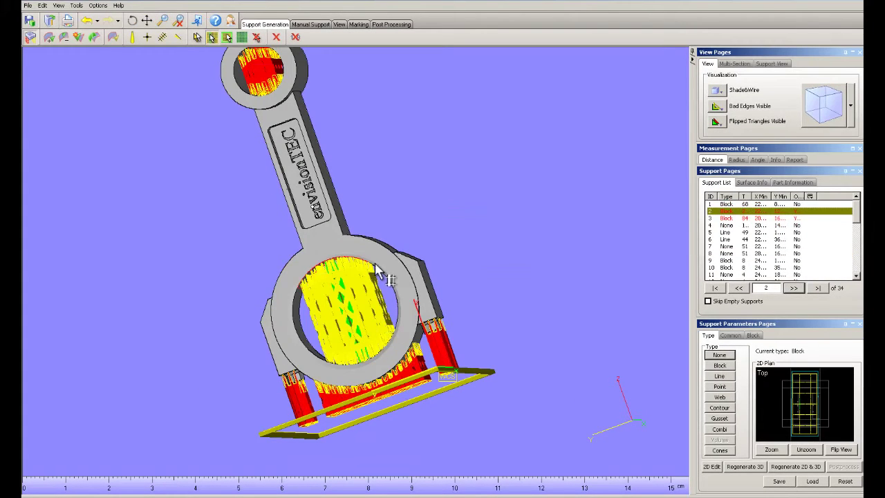
pyautogui.moveTo(331, 260); pyautogui.dragTo(470, 255, button='right')
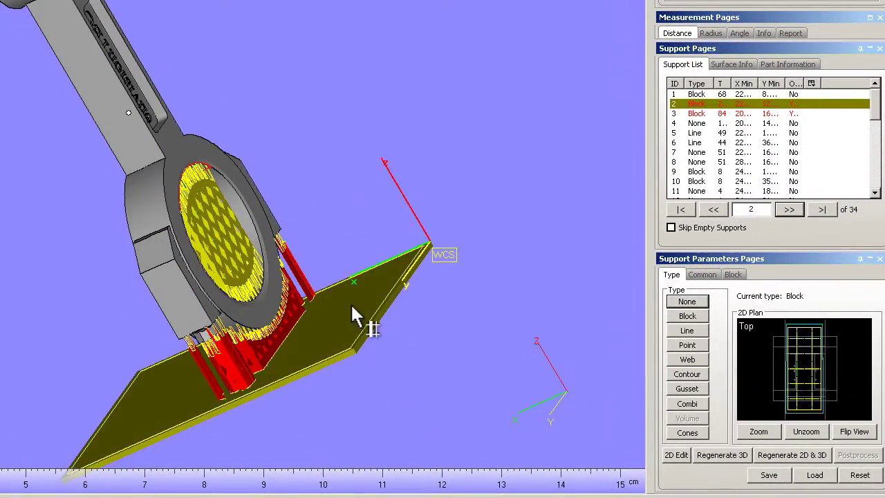
pyautogui.moveTo(155, 207); pyautogui.dragTo(310, 178, button='right')
pyautogui.moveTo(88, 336); pyautogui.dragTo(56, 232, button='right')
pyautogui.moveTo(143, 203); pyautogui.dragTo(110, 216, button='right')
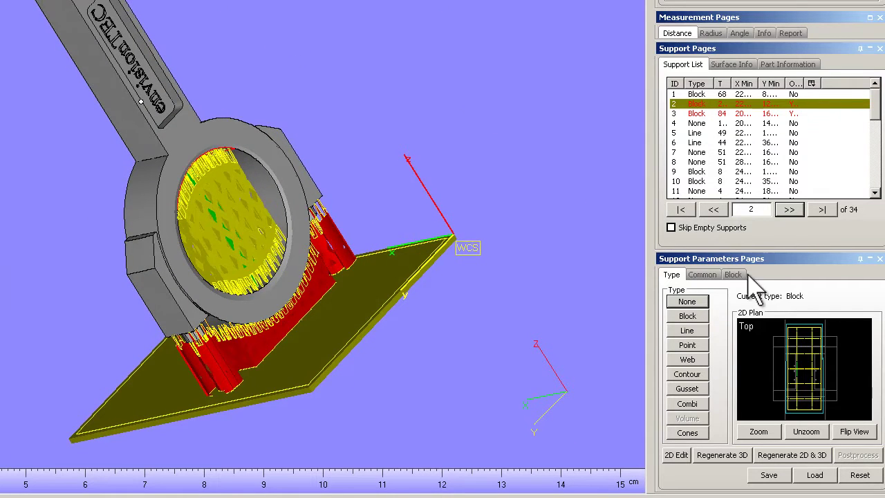
pyautogui.moveTo(253, 245); pyautogui.dragTo(330, 253, button='right')
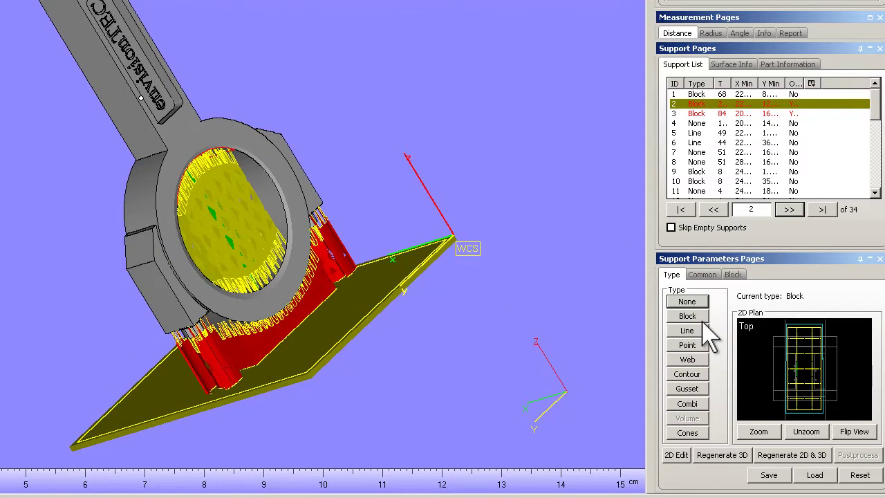
pyautogui.click(687, 302)
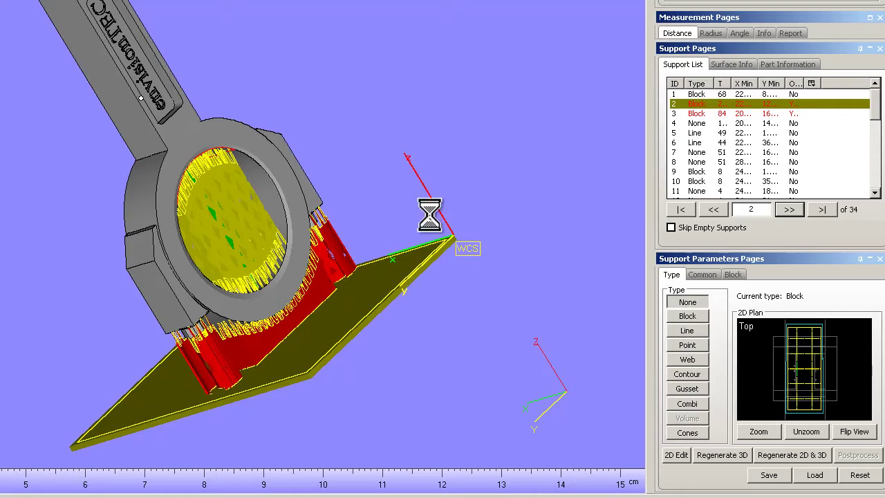
pyautogui.moveTo(178, 118); pyautogui.dragTo(227, 132, button='right')
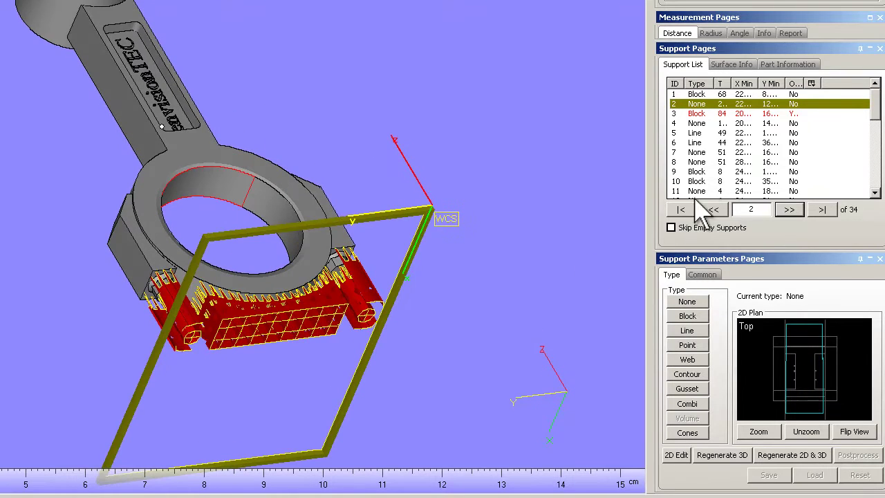
# Step: Select support 7 in the Support List and start marking a surface inside the ring
pyautogui.click(702, 153)
pyautogui.moveTo(307, 151); pyautogui.dragTo(271, 222, button='right')
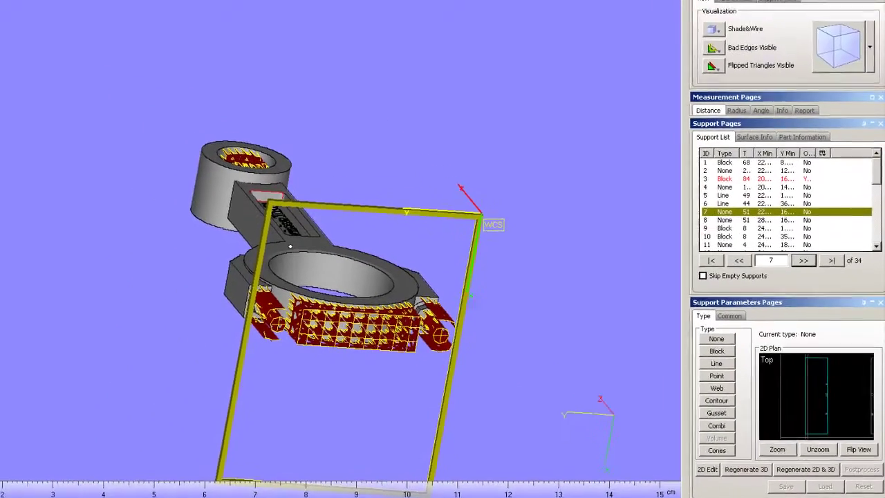
pyautogui.click(116, 29)
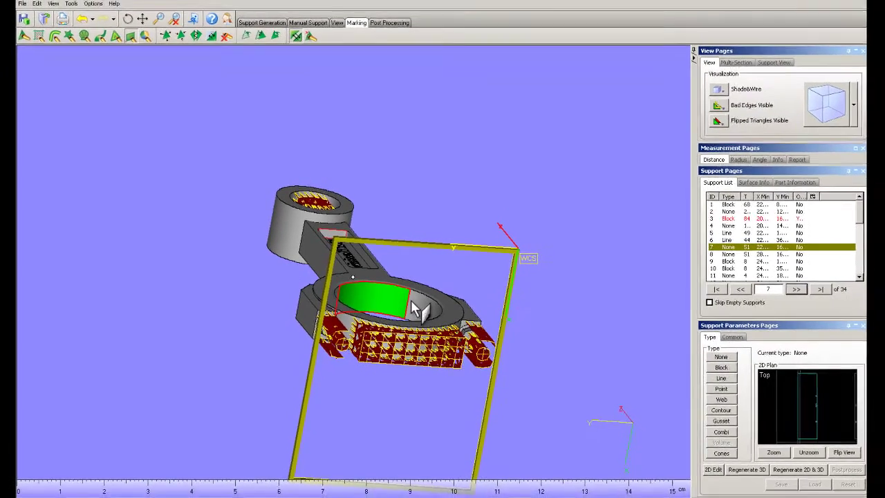
# Step: Create support surface 8 in the big ring and draw a line support down it in the 2D Editbox
pyautogui.click(77, 7)
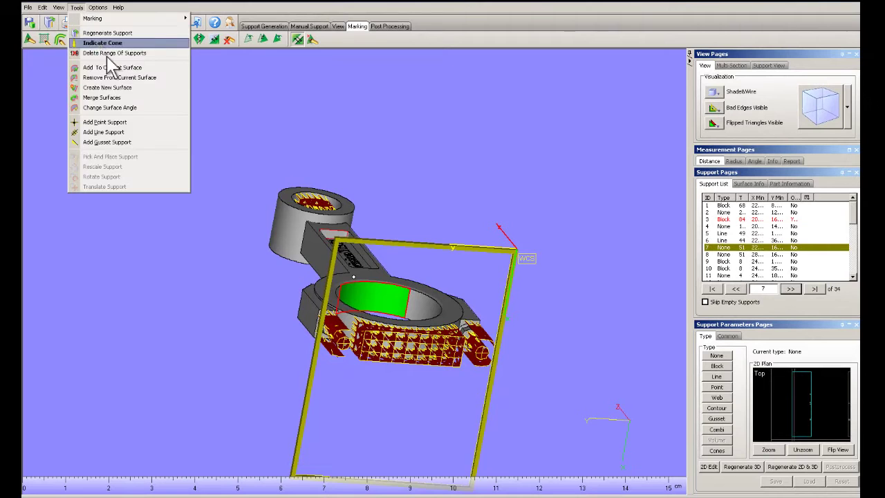
pyautogui.click(121, 95)
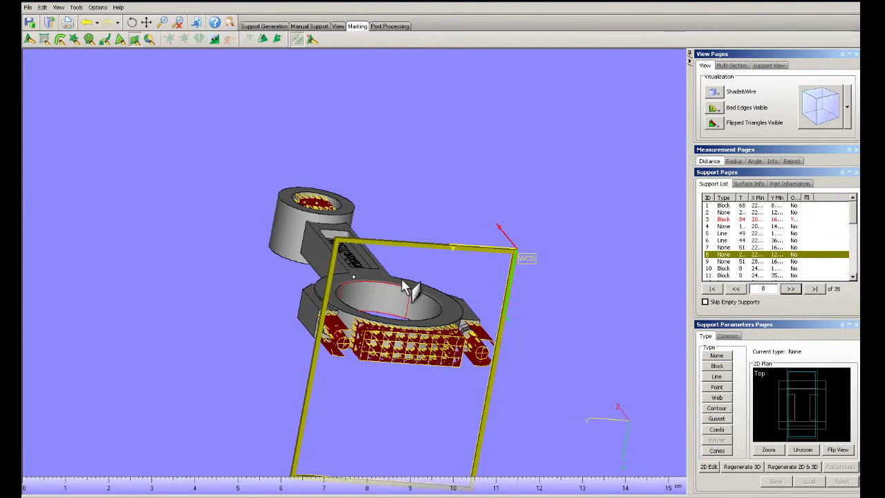
pyautogui.moveTo(420, 290)
pyautogui.mouseDown(button='right')
pyautogui.moveTo(456, 327)
pyautogui.moveTo(411, 290)
pyautogui.moveTo(412, 282)
pyautogui.mouseUp(button='right')
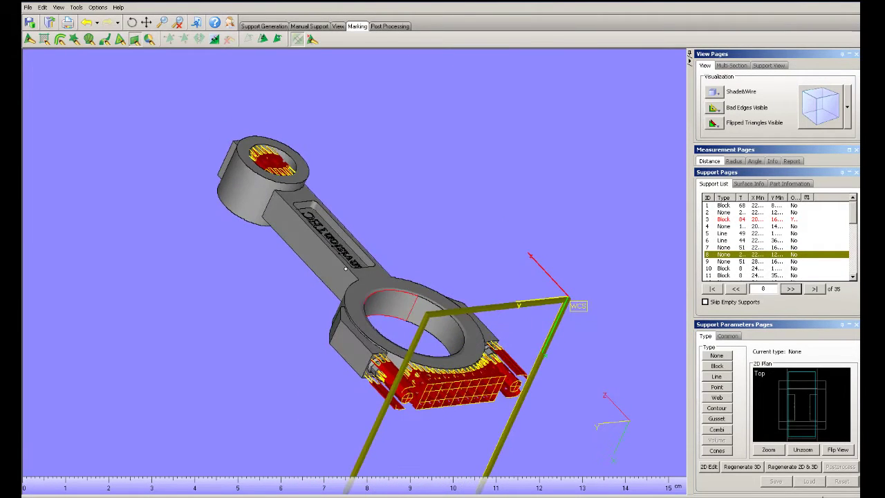
pyautogui.click(710, 468)
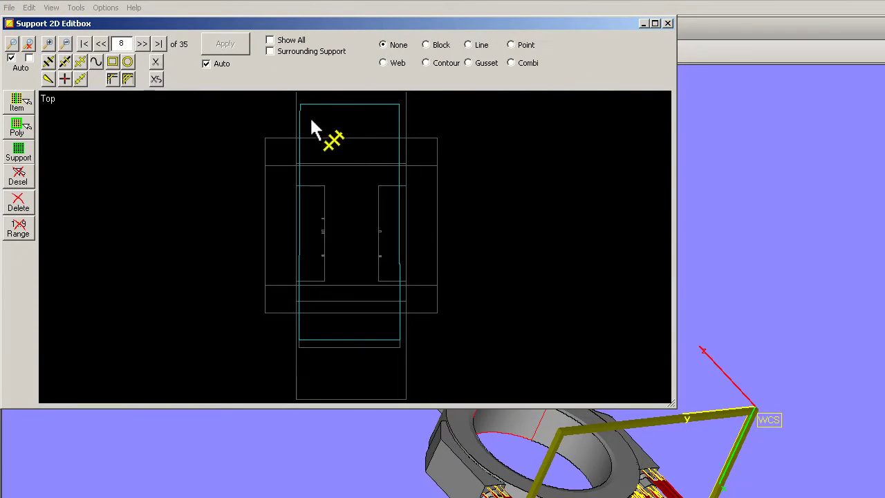
pyautogui.moveTo(308, 116)
pyautogui.mouseDown()
pyautogui.moveTo(321, 197)
pyautogui.moveTo(308, 330)
pyautogui.moveTo(357, 333)
pyautogui.moveTo(305, 332)
pyautogui.mouseUp()
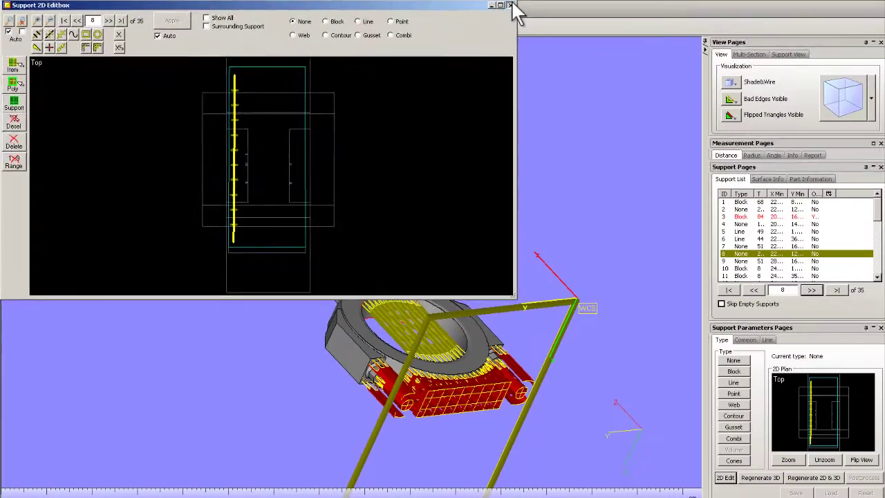
# Step: Close the 2D editor and set support 8's Rotate Support X-axis to -10°
pyautogui.click(668, 23)
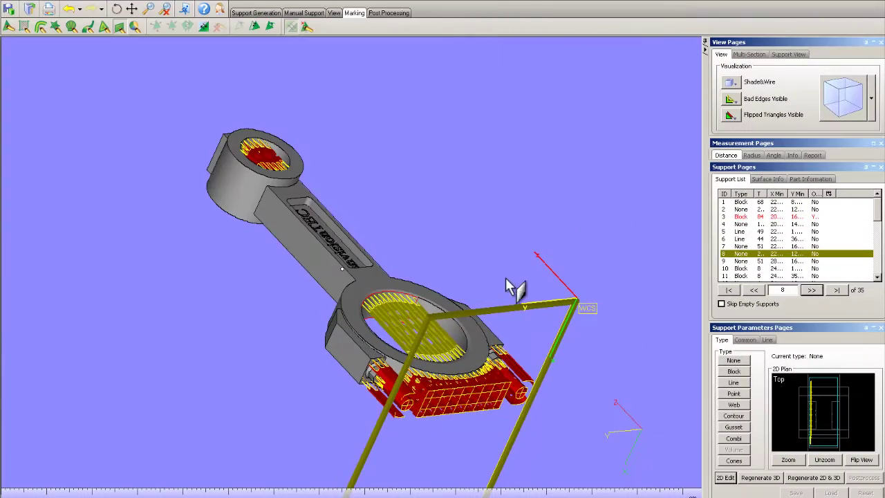
pyautogui.moveTo(515, 289); pyautogui.dragTo(623, 332, button='right')
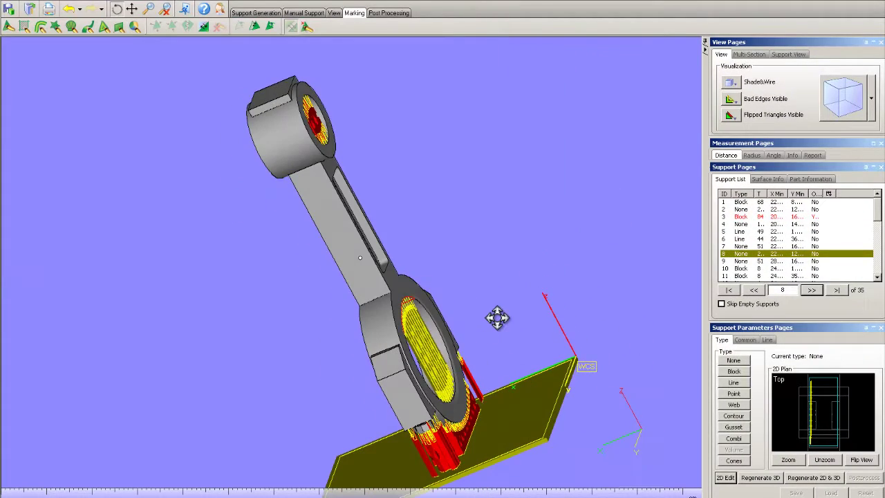
pyautogui.click(743, 339)
pyautogui.click(748, 435)
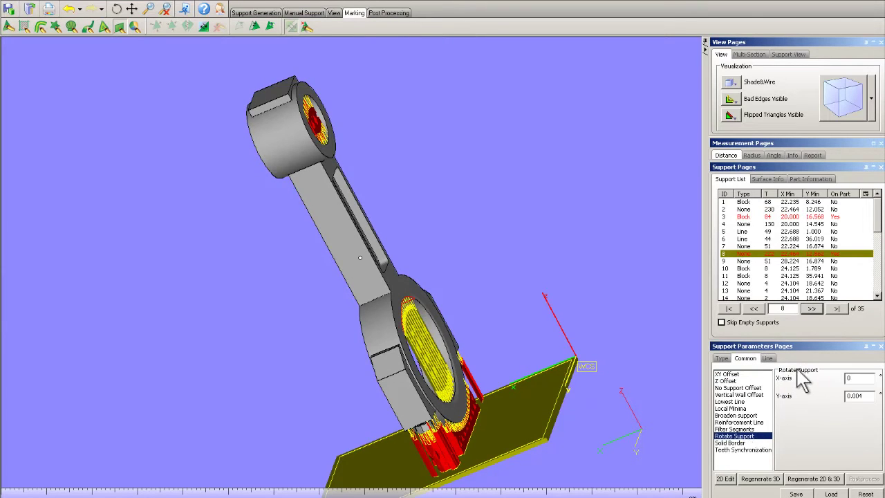
pyautogui.moveTo(440, 397); pyautogui.dragTo(476, 391, button='right')
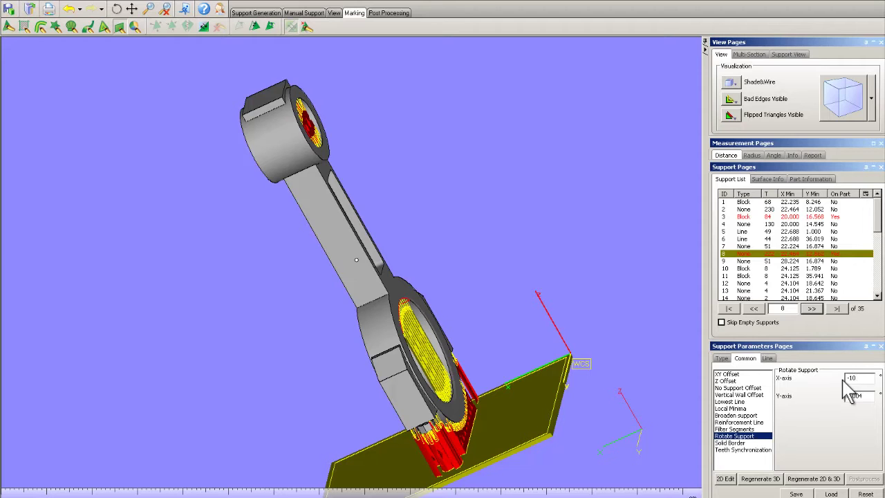
pyautogui.moveTo(404, 321); pyautogui.dragTo(366, 322, button='right')
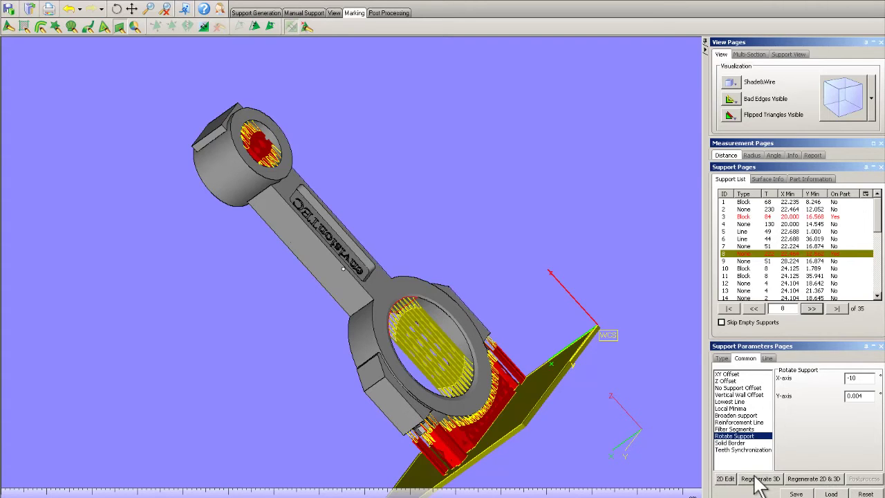
pyautogui.moveTo(424, 336); pyautogui.dragTo(398, 353, button='right')
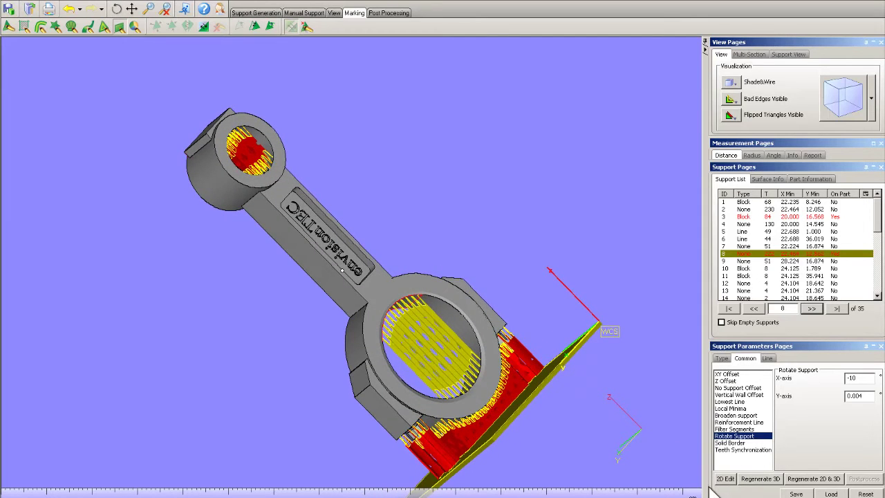
# Step: Regenerate support 8 in 3D and select the big ring's inner surface
pyautogui.click(764, 480)
pyautogui.moveTo(418, 320); pyautogui.dragTo(563, 203, button='right')
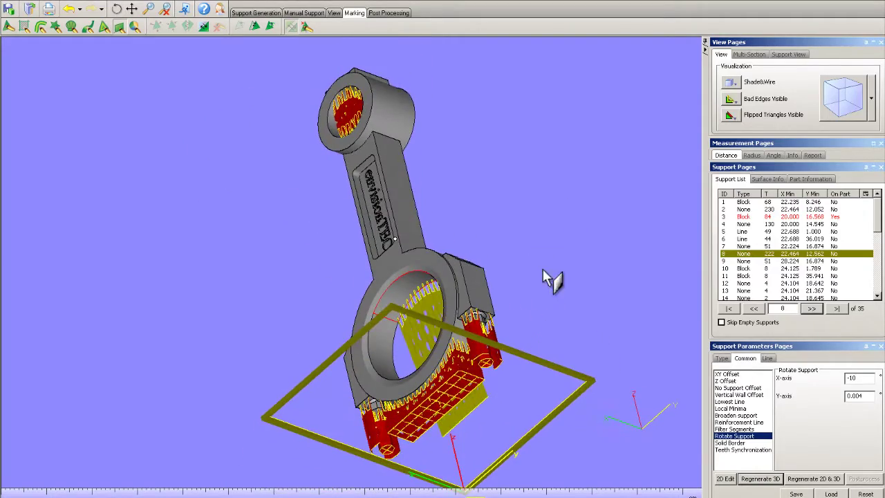
pyautogui.moveTo(488, 279); pyautogui.dragTo(518, 263, button='right')
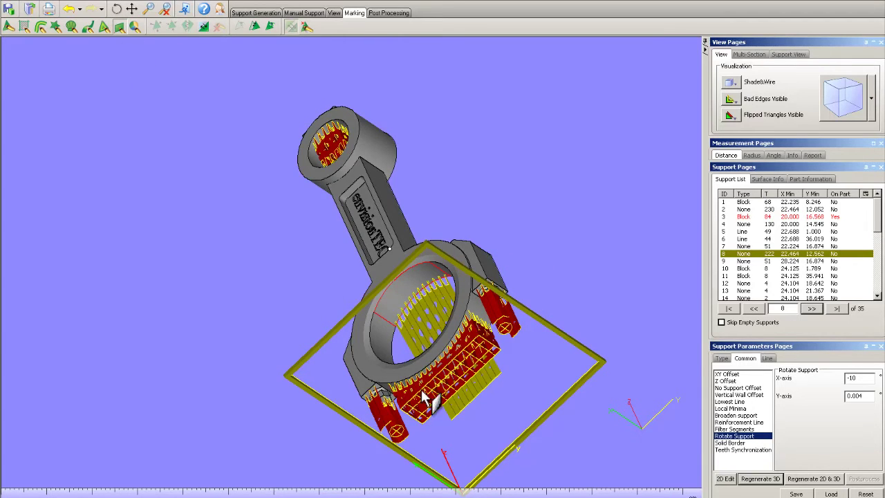
pyautogui.click(390, 315)
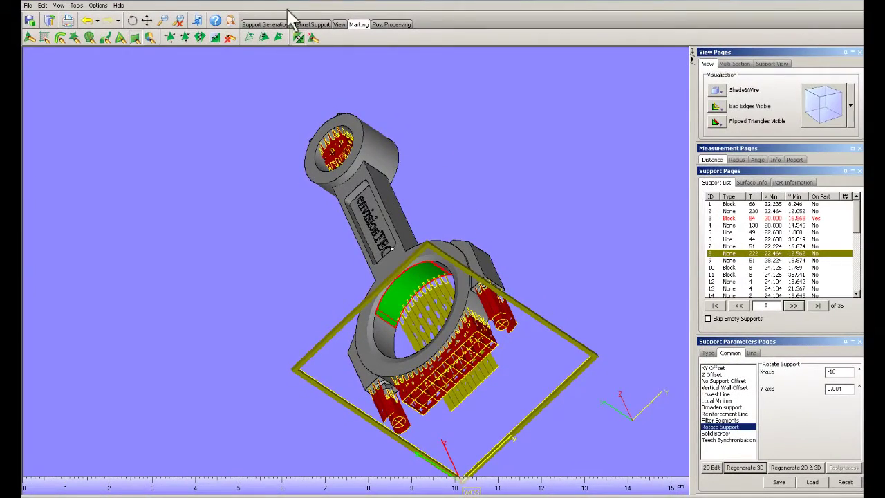
# Step: Create support surface 9 (36 total) and draw a straight line support down its middle
pyautogui.click(77, 6)
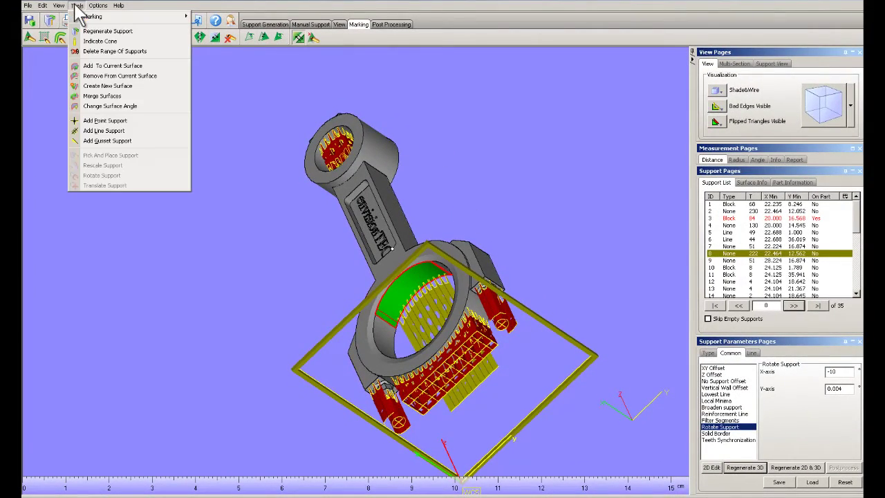
pyautogui.click(134, 91)
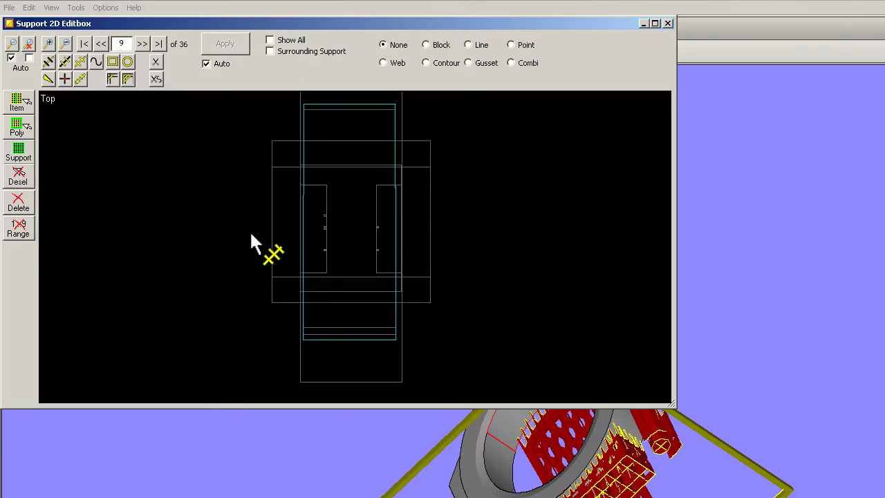
pyautogui.moveTo(388, 111)
pyautogui.mouseDown()
pyautogui.moveTo(380, 301)
pyautogui.moveTo(391, 330)
pyautogui.mouseUp()
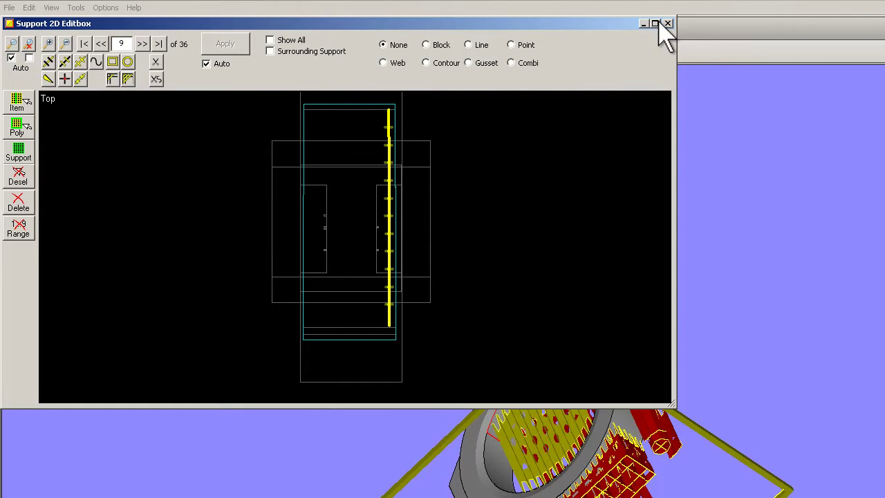
pyautogui.click(668, 23)
pyautogui.moveTo(474, 207); pyautogui.dragTo(265, 309, button='right')
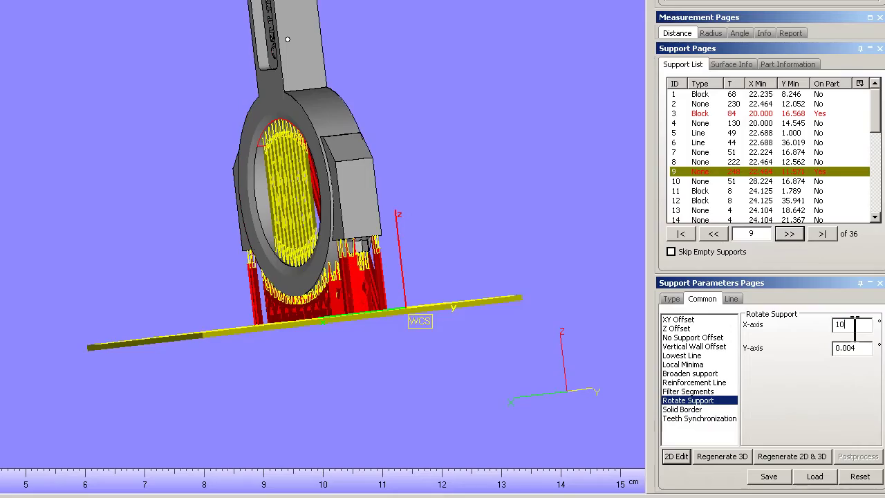
# Step: Regenerate support 9 in 3D with a 10° X tilt, then with a Y rotation of 5
pyautogui.click(740, 456)
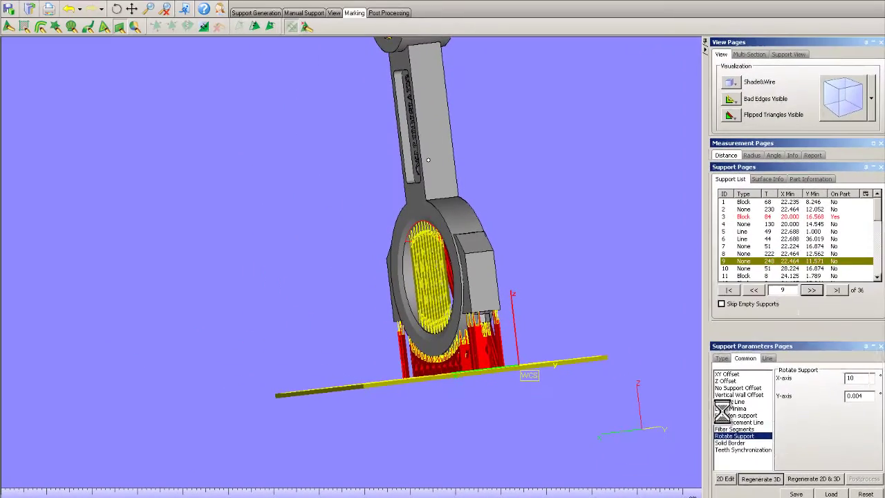
pyautogui.moveTo(450, 233); pyautogui.dragTo(238, 210, button='right')
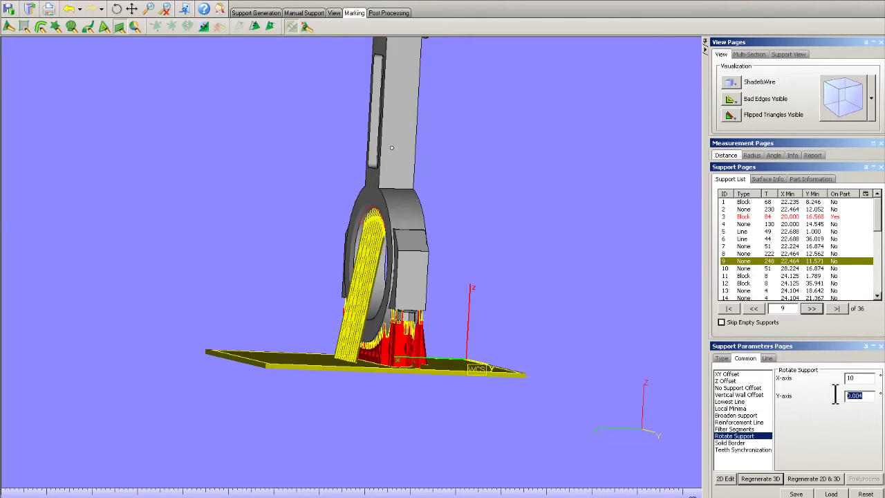
pyautogui.moveTo(857, 401); pyautogui.dragTo(872, 402)
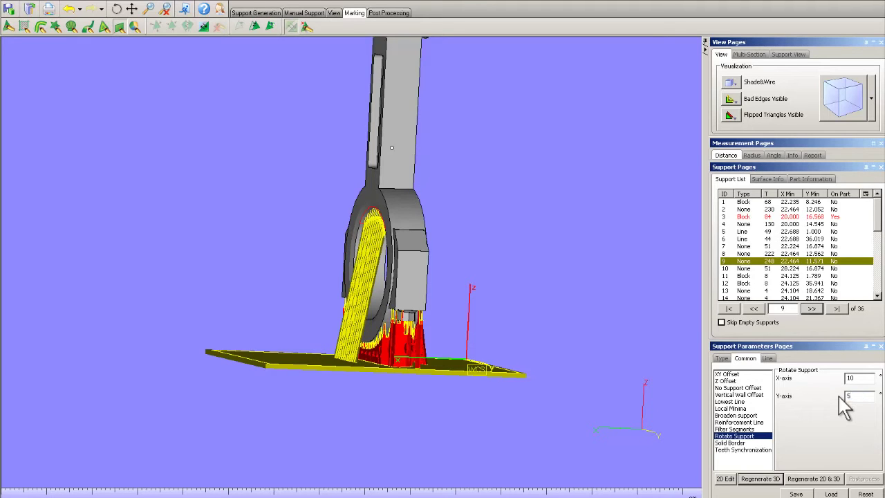
pyautogui.click(753, 481)
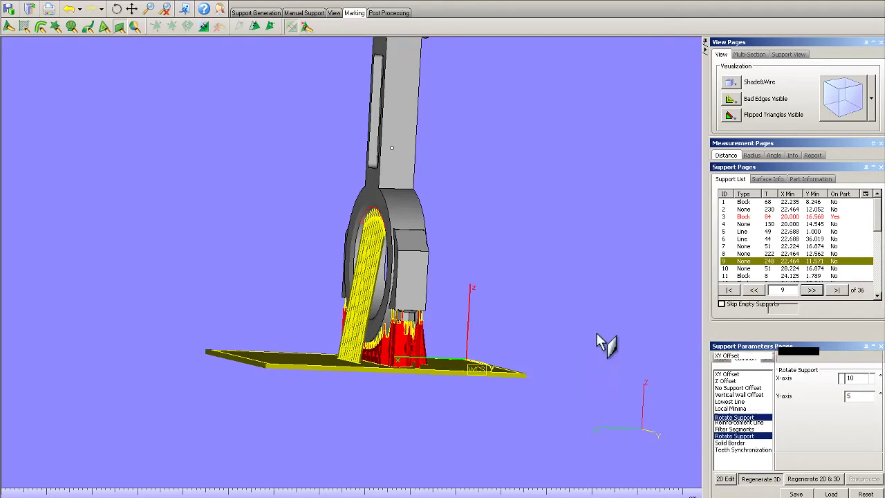
# Step: Raise the Y rotation to 10° and regenerate the supports in 3D
pyautogui.moveTo(408, 311); pyautogui.dragTo(494, 279, button='right')
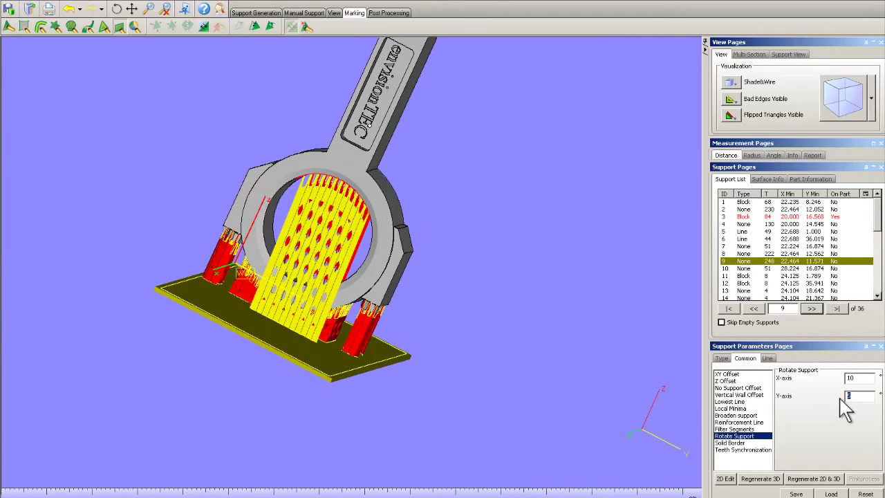
pyautogui.click(760, 480)
pyautogui.moveTo(381, 304); pyautogui.dragTo(257, 322, button='right')
pyautogui.moveTo(293, 271); pyautogui.dragTo(340, 228, button='right')
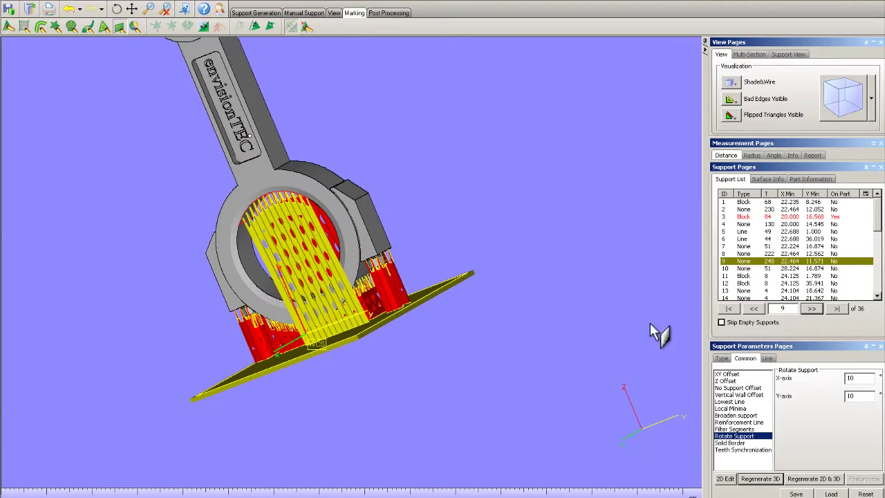
# Step: Regenerate support 9 in 2D and 3D, then inspect the tilted supports against the base plate
pyautogui.click(806, 482)
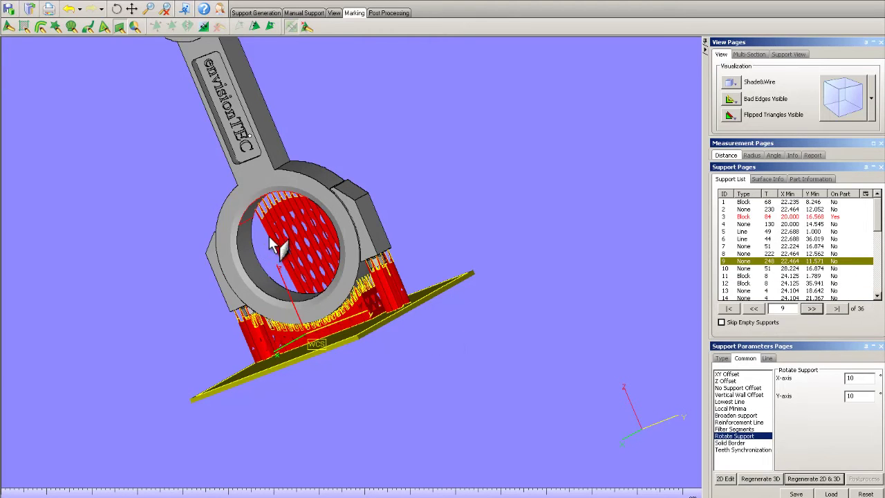
pyautogui.moveTo(280, 249); pyautogui.dragTo(305, 144, button='right')
pyautogui.moveTo(314, 210); pyautogui.dragTo(352, 241, button='right')
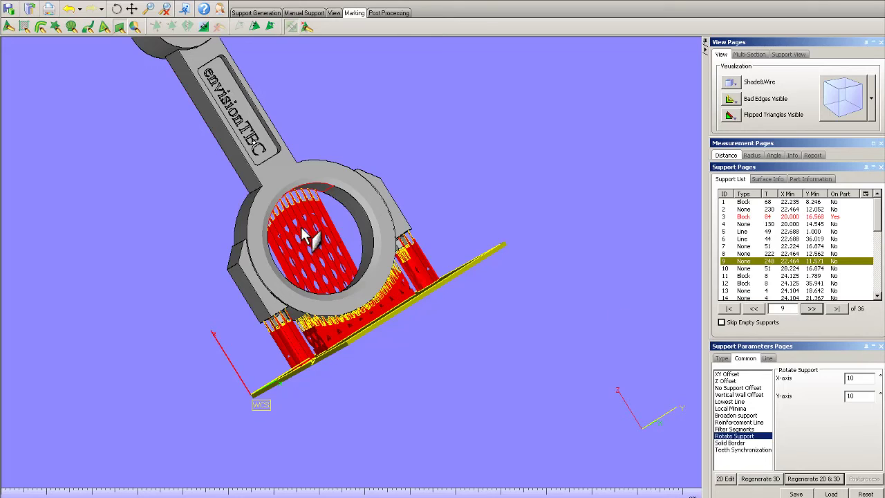
pyautogui.moveTo(319, 242); pyautogui.dragTo(306, 207, button='right')
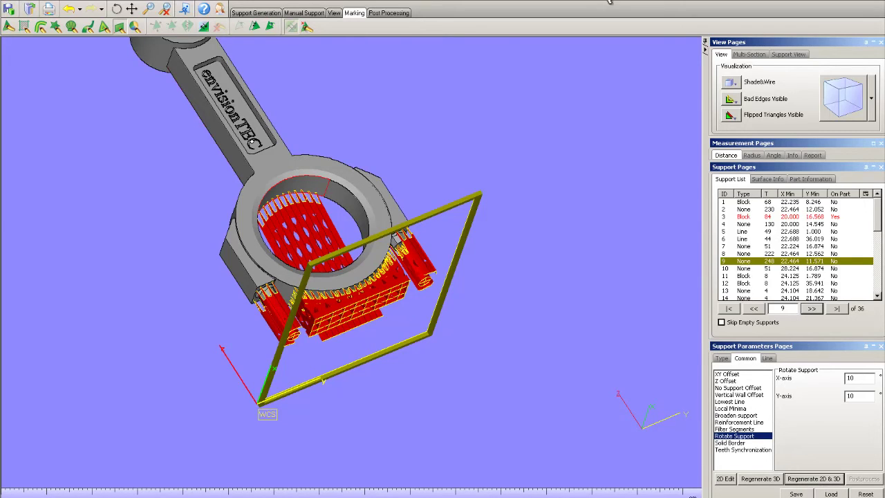
pyautogui.moveTo(339, 192); pyautogui.dragTo(346, 200, button='right')
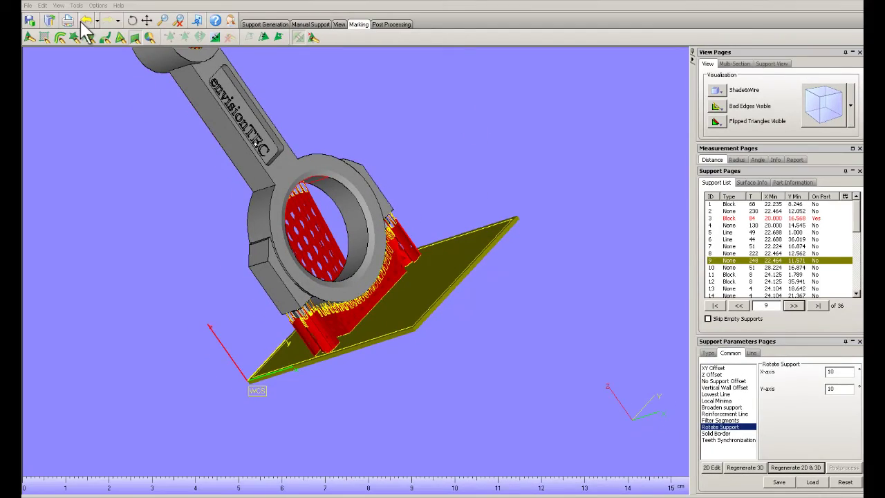
# Step: Undo the combined regeneration and rebuild support 9 in 3D with Y rotation 0, X tilt 10°
pyautogui.click(79, 16)
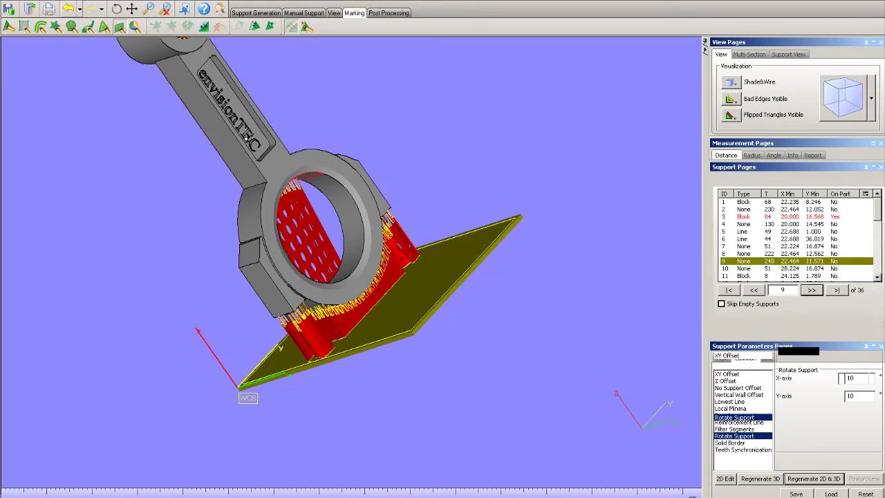
pyautogui.moveTo(315, 223); pyautogui.dragTo(297, 309, button='right')
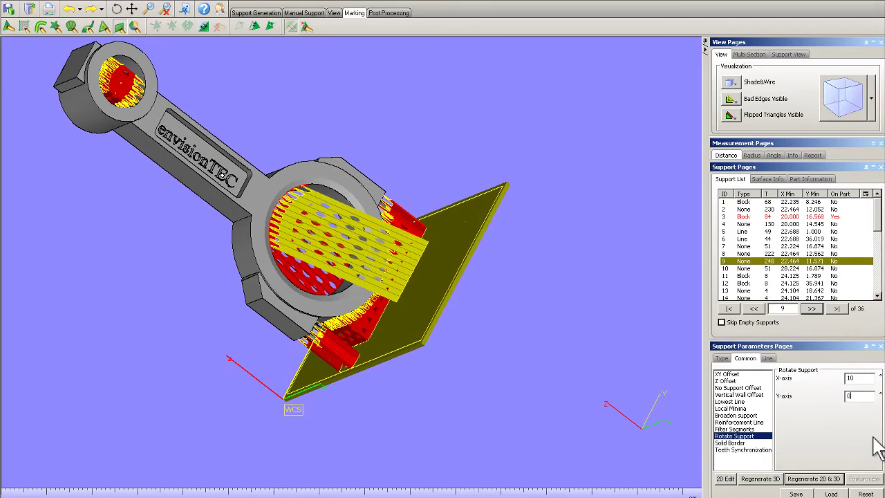
pyautogui.click(758, 480)
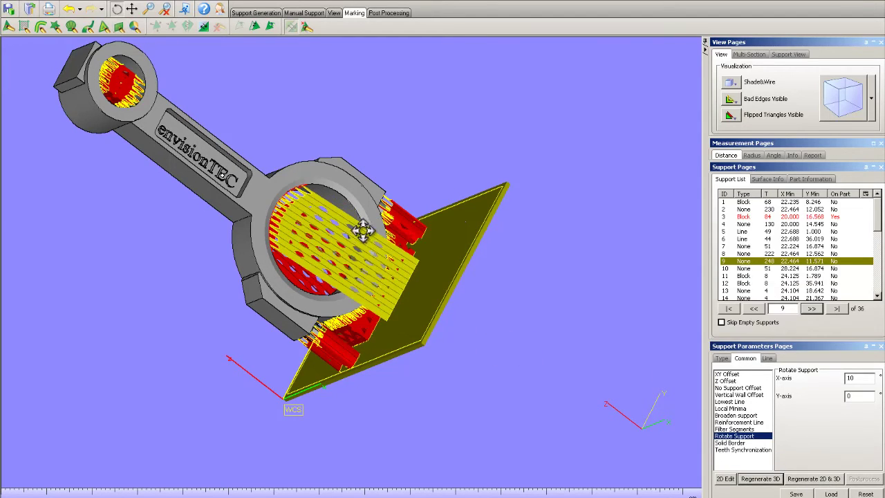
pyautogui.moveTo(362, 231)
pyautogui.mouseDown(button='right')
pyautogui.moveTo(409, 98)
pyautogui.moveTo(368, 124)
pyautogui.moveTo(394, 196)
pyautogui.moveTo(326, 266)
pyautogui.moveTo(369, 217)
pyautogui.mouseUp(button='right')
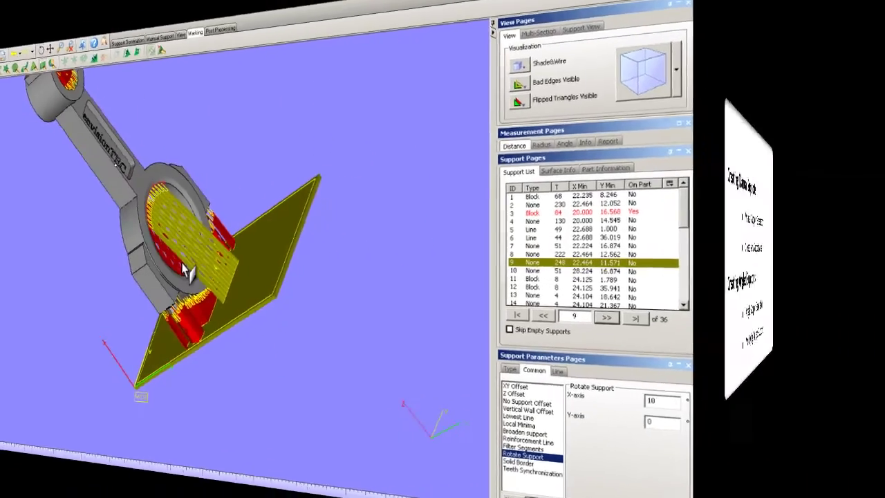